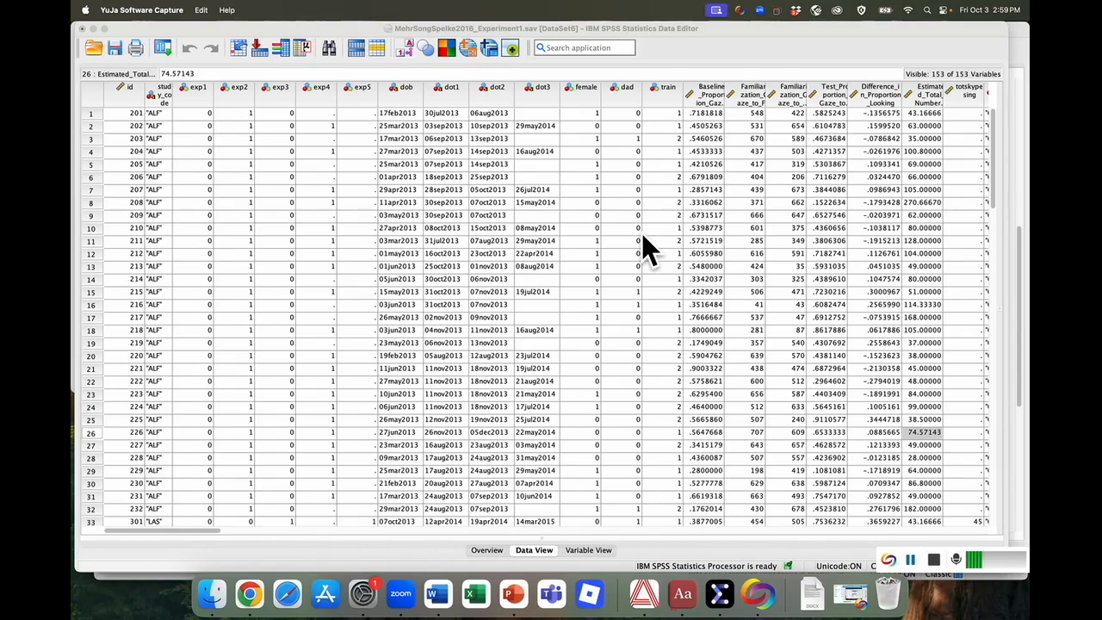
Look through the dataset's variable columns and check the full name of the baseline gaze proportion variable
{"action": "scroll", "coordinate": [641, 234], "scroll_direction": "right", "scroll_amount": 5}
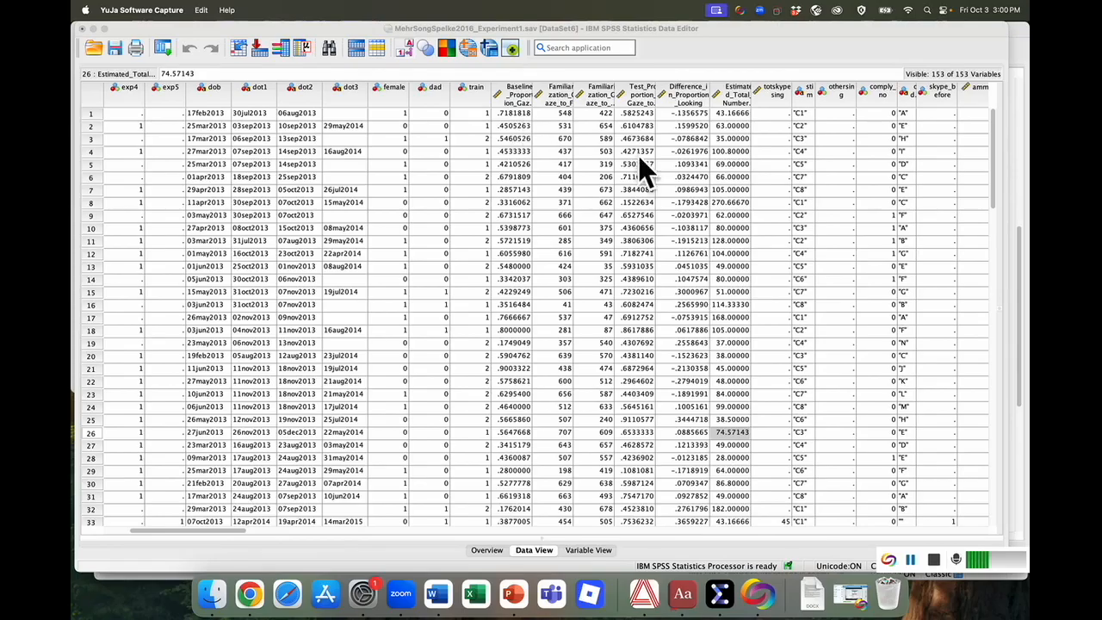
{"action": "scroll", "coordinate": [687, 165], "scroll_direction": "right", "scroll_amount": 10}
{"action": "scroll", "coordinate": [686, 166], "scroll_direction": "right", "scroll_amount": 5}
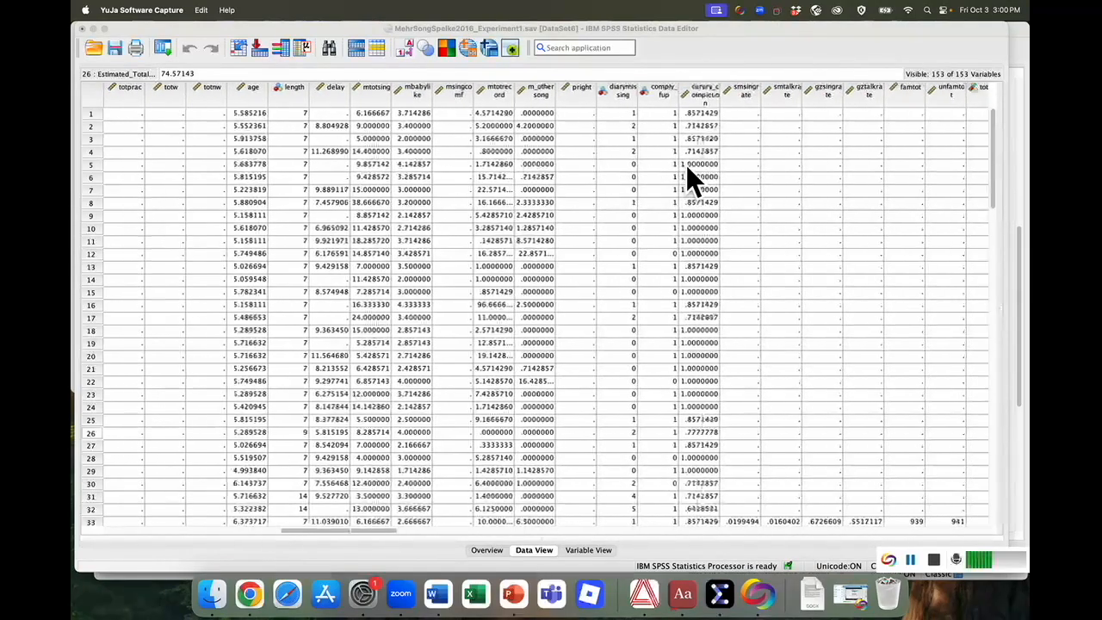
{"action": "scroll", "coordinate": [686, 164], "scroll_direction": "right", "scroll_amount": 5}
{"action": "scroll", "coordinate": [687, 164], "scroll_direction": "left", "scroll_amount": 10}
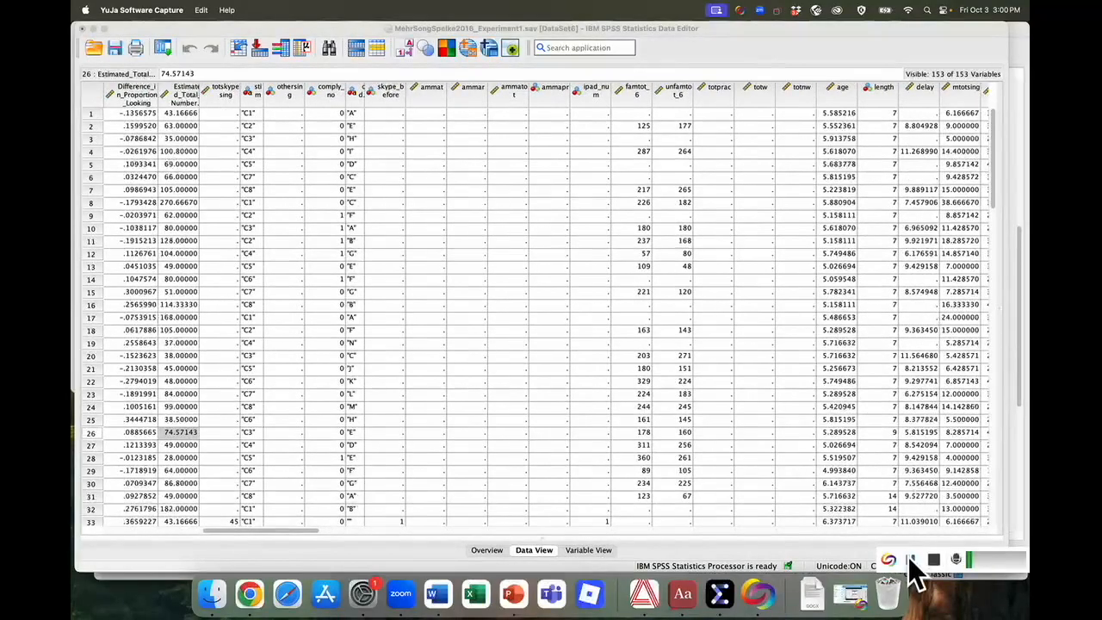
{"action": "scroll", "coordinate": [782, 174], "scroll_direction": "left", "scroll_amount": 15}
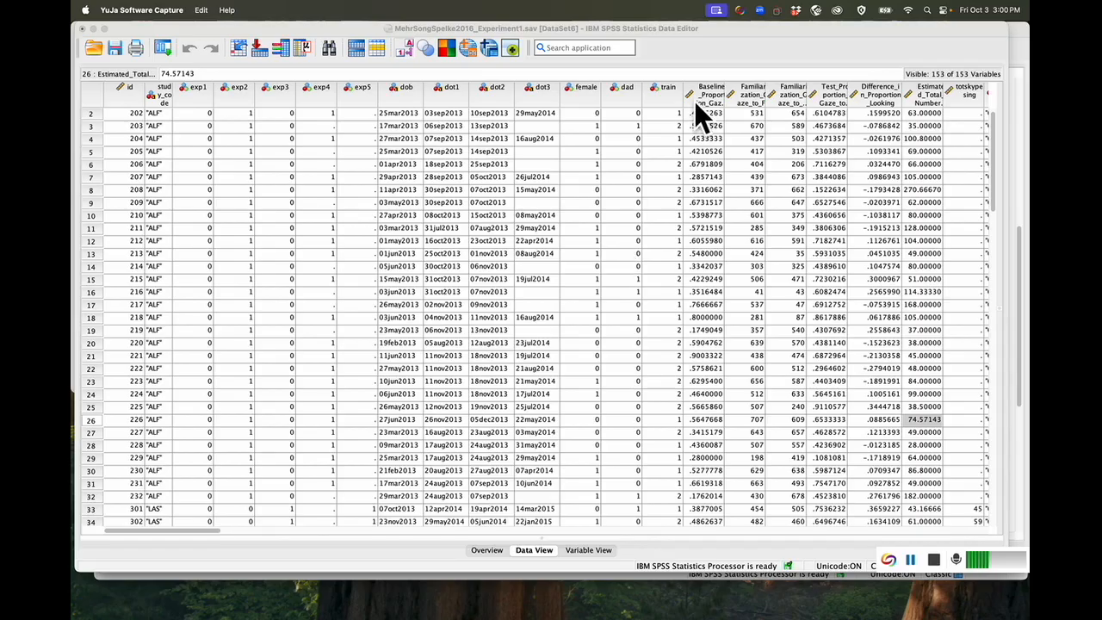
{"action": "mouse_move", "coordinate": [694, 101]}
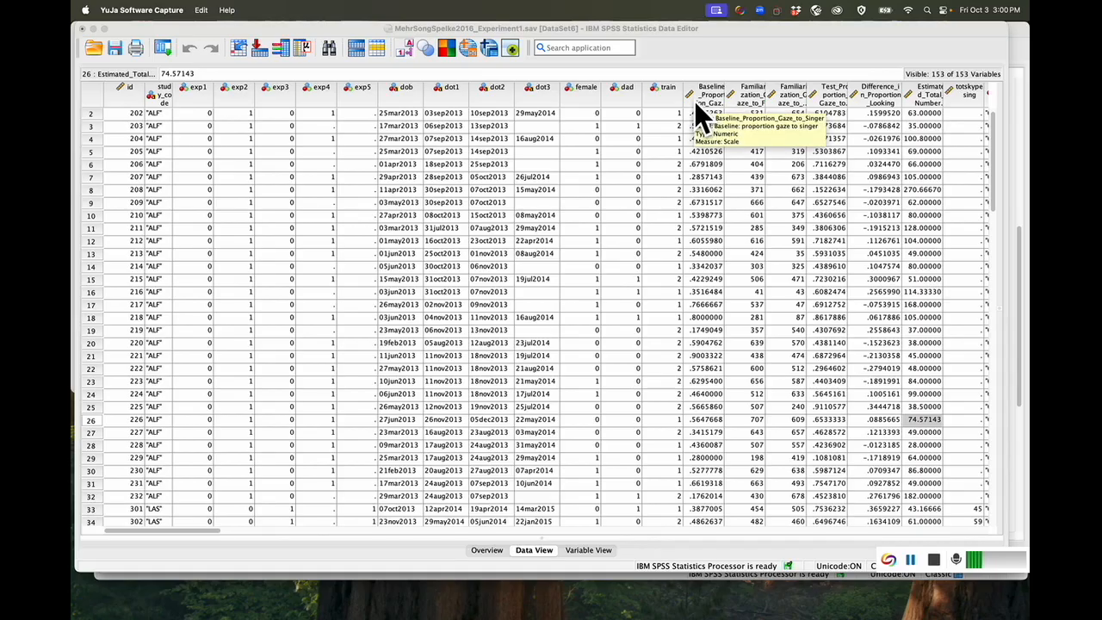
{"action": "mouse_move", "coordinate": [829, 106]}
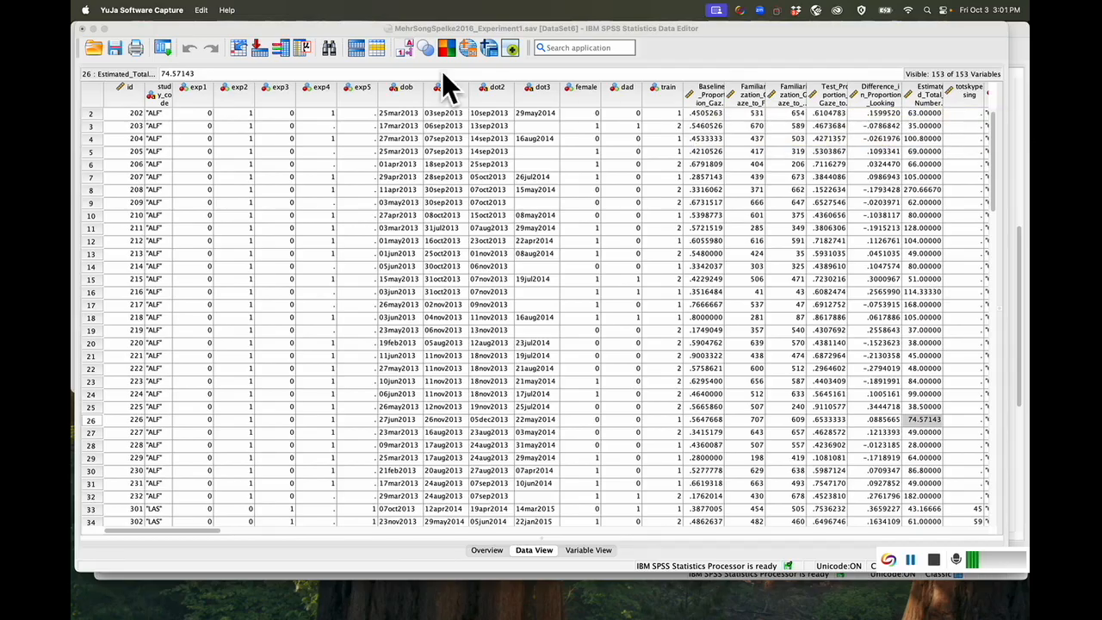
Set up a Paired-Samples T Test with the baseline proportion gaze to singer as Variable1 and the test proportion gaze to singer as Variable2
{"action": "left_click", "coordinate": [410, 166]}
{"action": "left_click", "coordinate": [350, 11]}
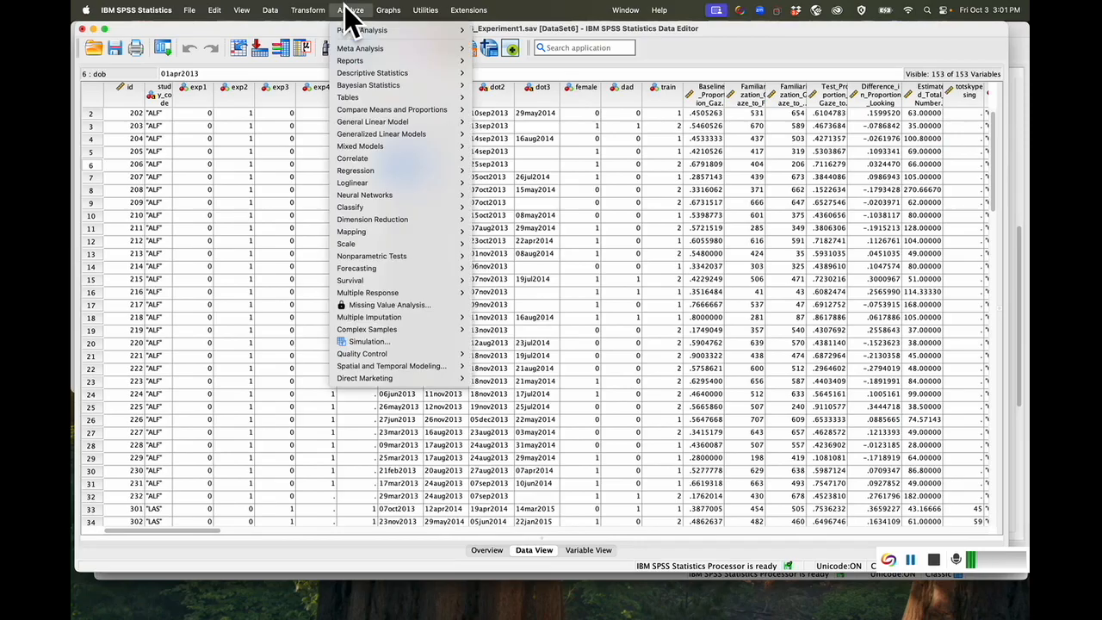
{"action": "mouse_move", "coordinate": [387, 108]}
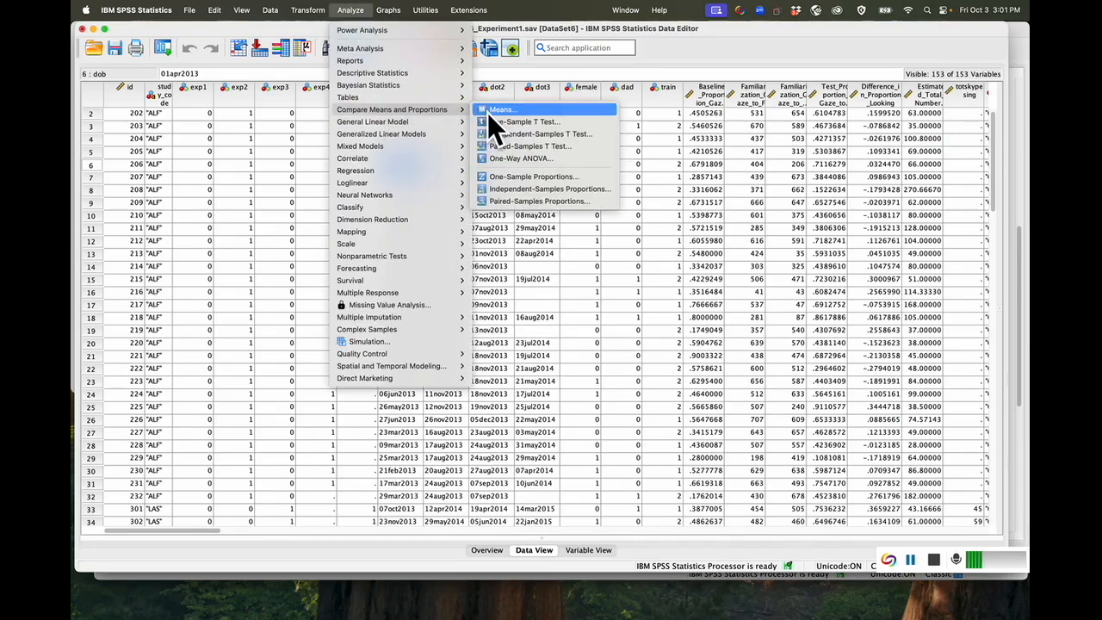
{"action": "left_click", "coordinate": [533, 148]}
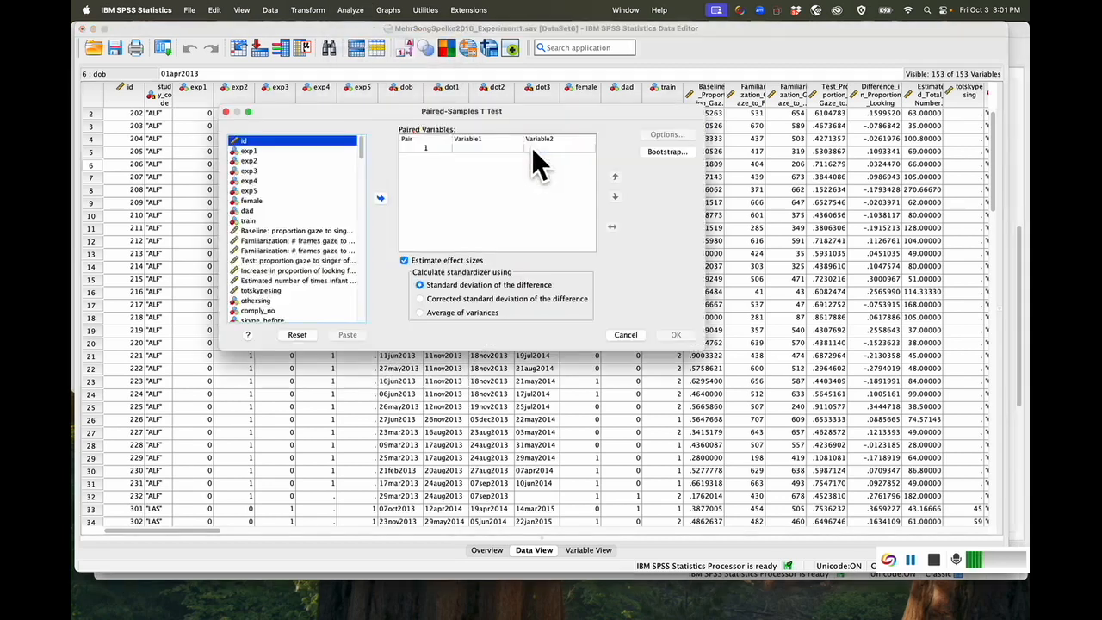
{"action": "left_click", "coordinate": [424, 144]}
{"action": "left_click", "coordinate": [323, 229]}
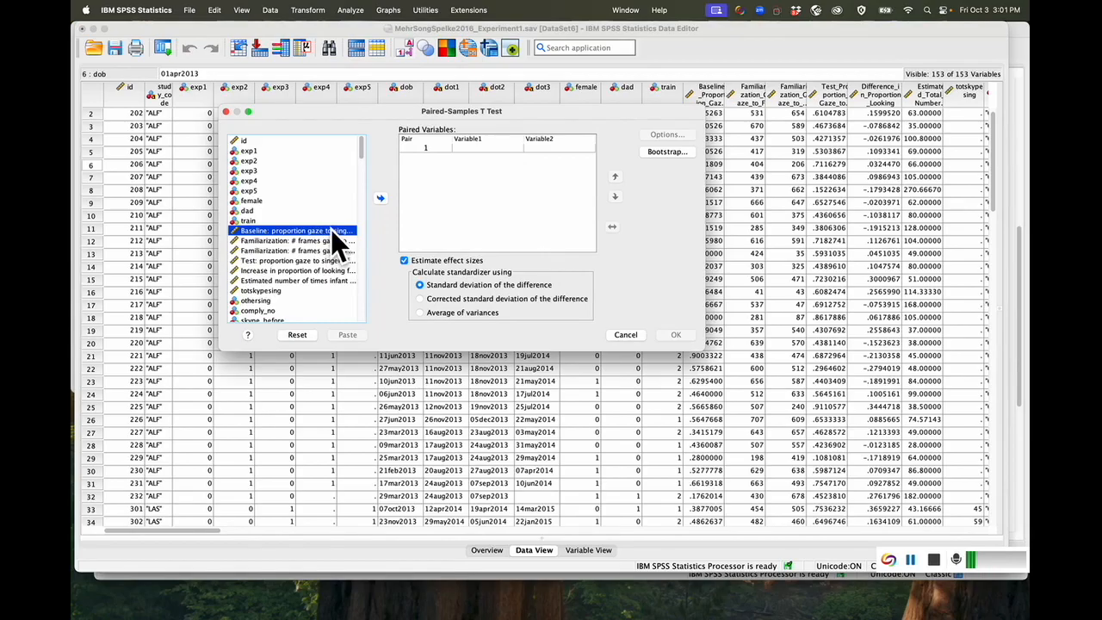
{"action": "left_click", "coordinate": [381, 199]}
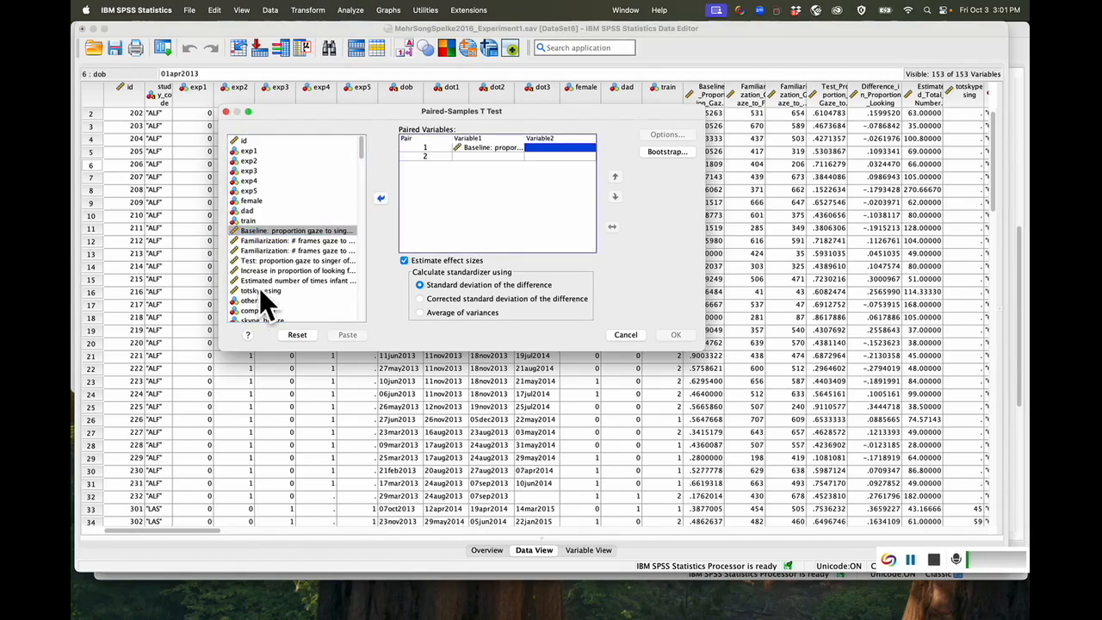
{"action": "left_click", "coordinate": [278, 260]}
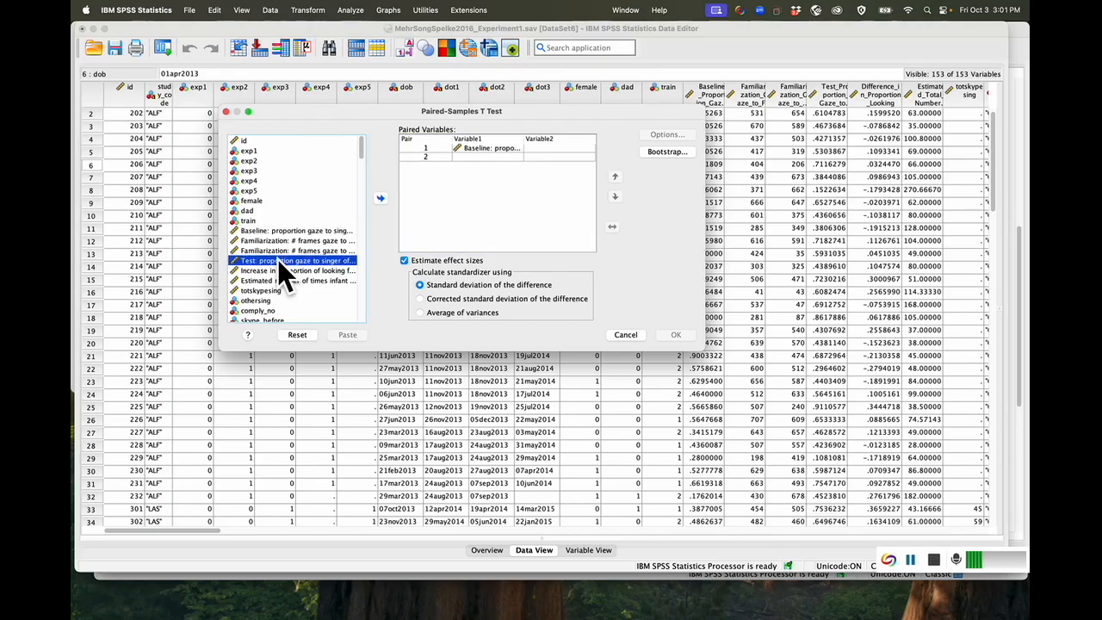
{"action": "left_click", "coordinate": [380, 197]}
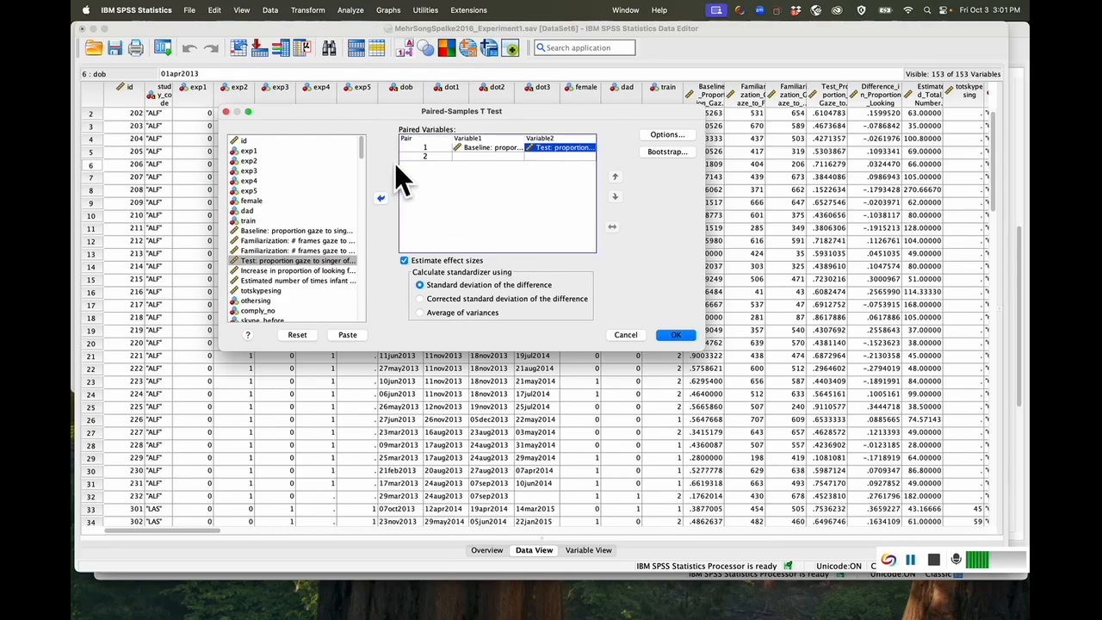
Split the file to organize output by groups based on exp1, sorting the file by the grouping variable
{"action": "left_click", "coordinate": [268, 8]}
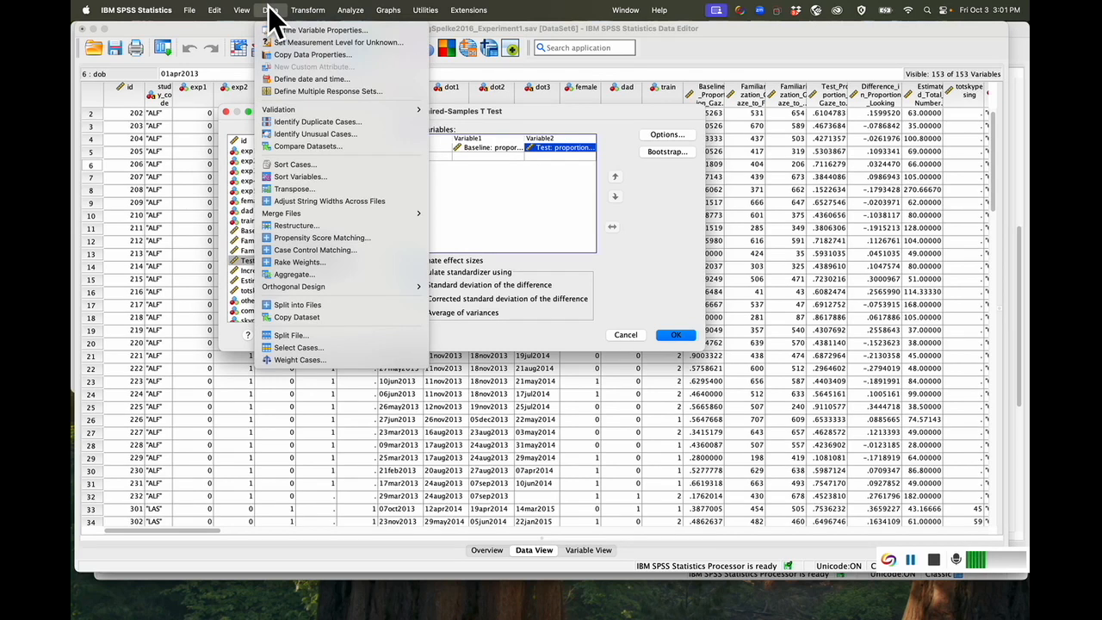
{"action": "left_click", "coordinate": [311, 335]}
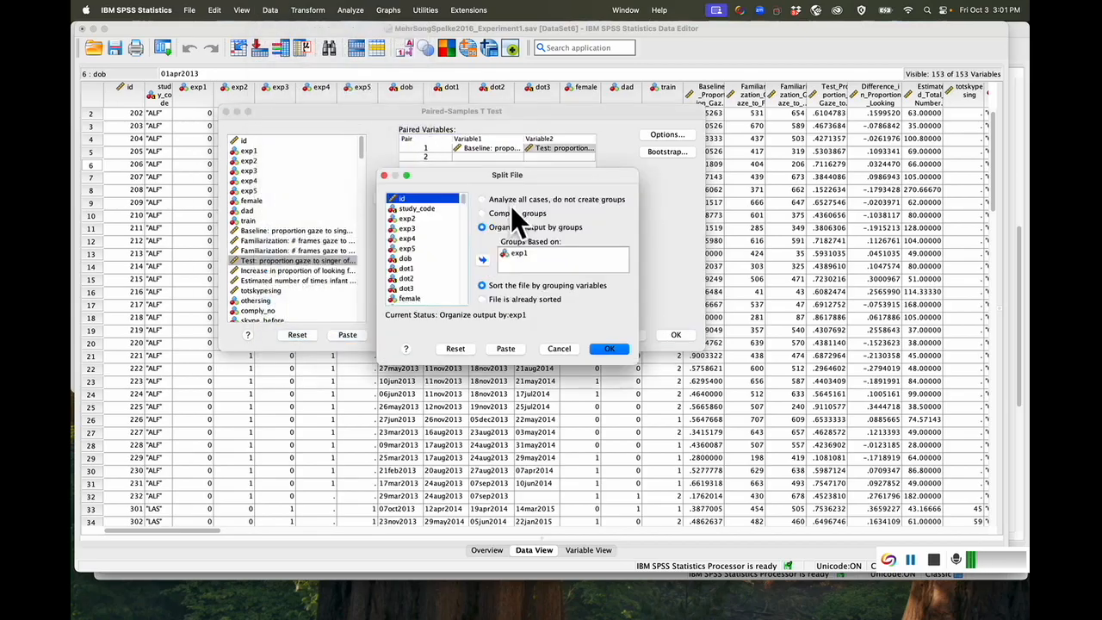
{"action": "left_click", "coordinate": [507, 254]}
{"action": "left_click", "coordinate": [482, 260]}
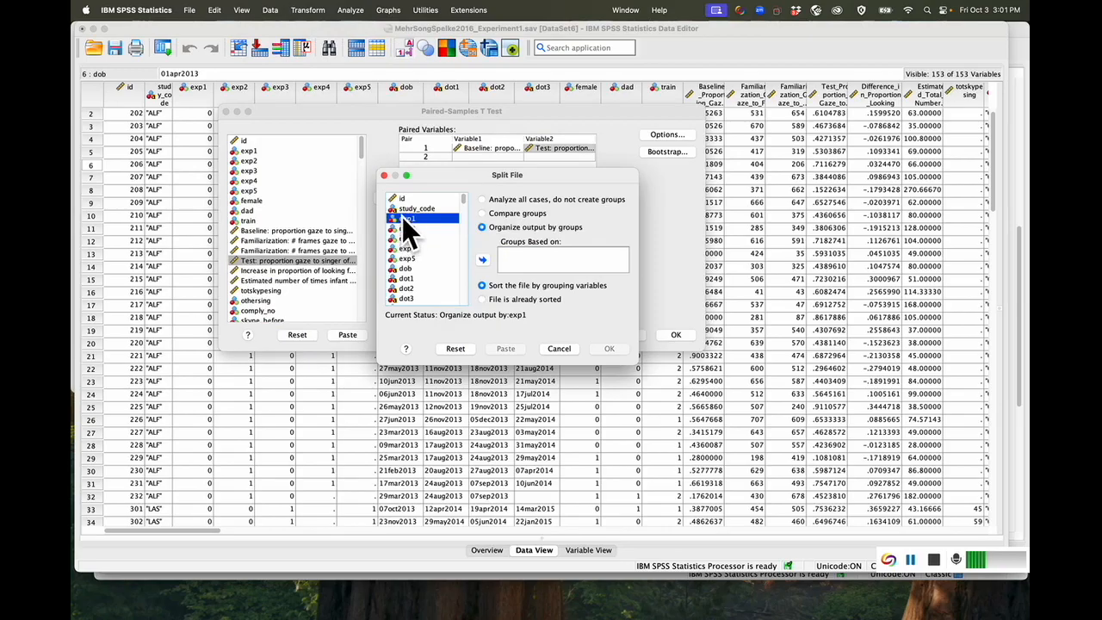
{"action": "left_click", "coordinate": [481, 260]}
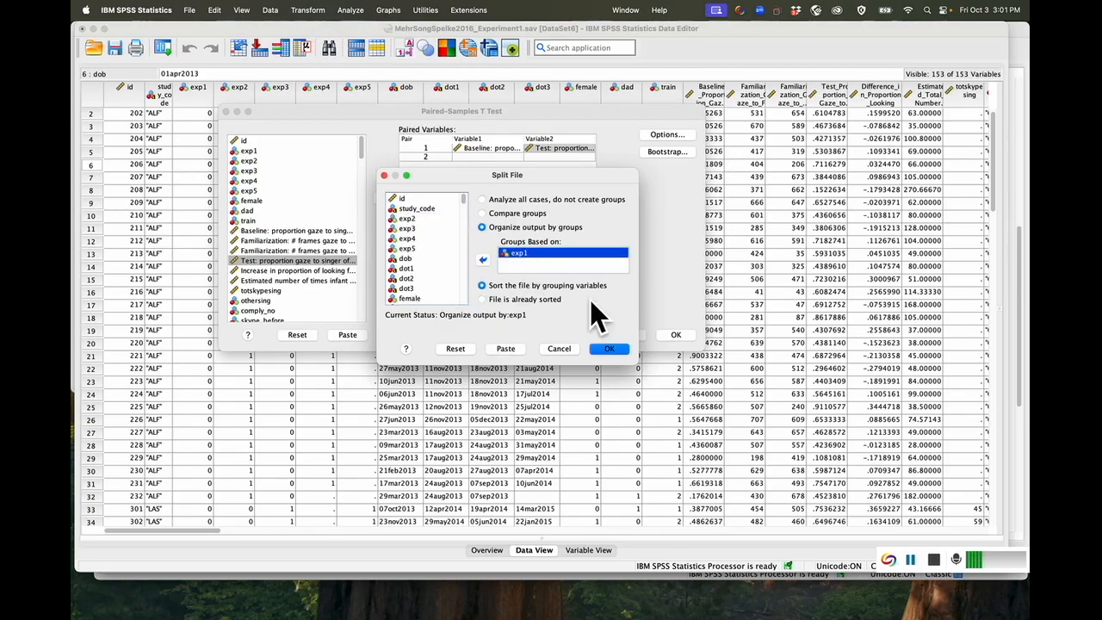
{"action": "left_click", "coordinate": [607, 349]}
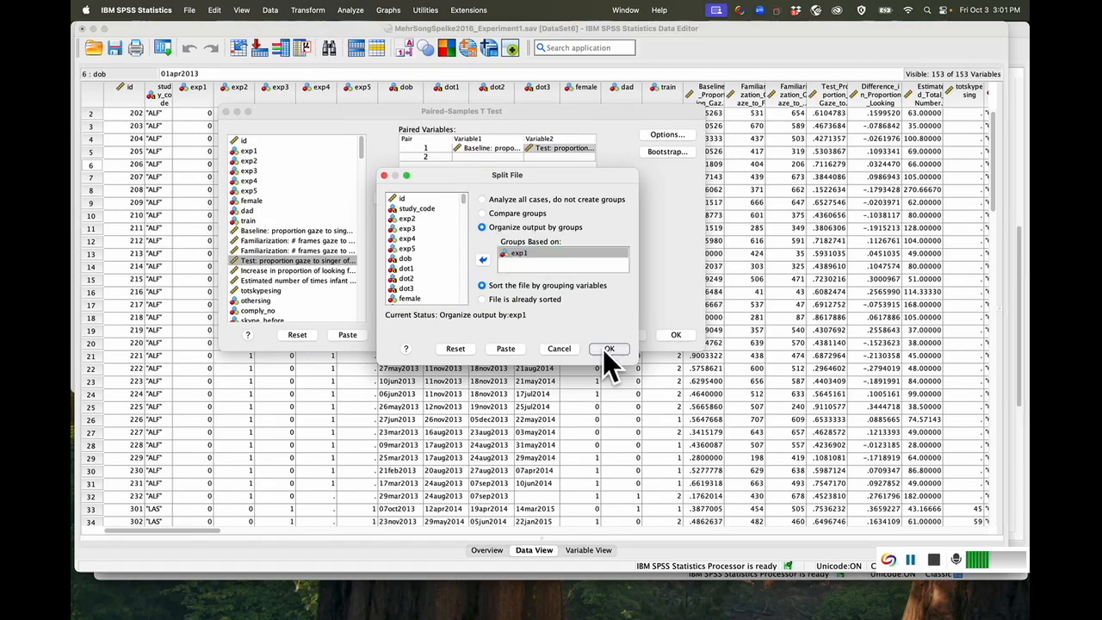
Run the paired-samples t test with effect sizes estimated using the standard deviation of the difference
{"action": "left_click", "coordinate": [680, 335]}
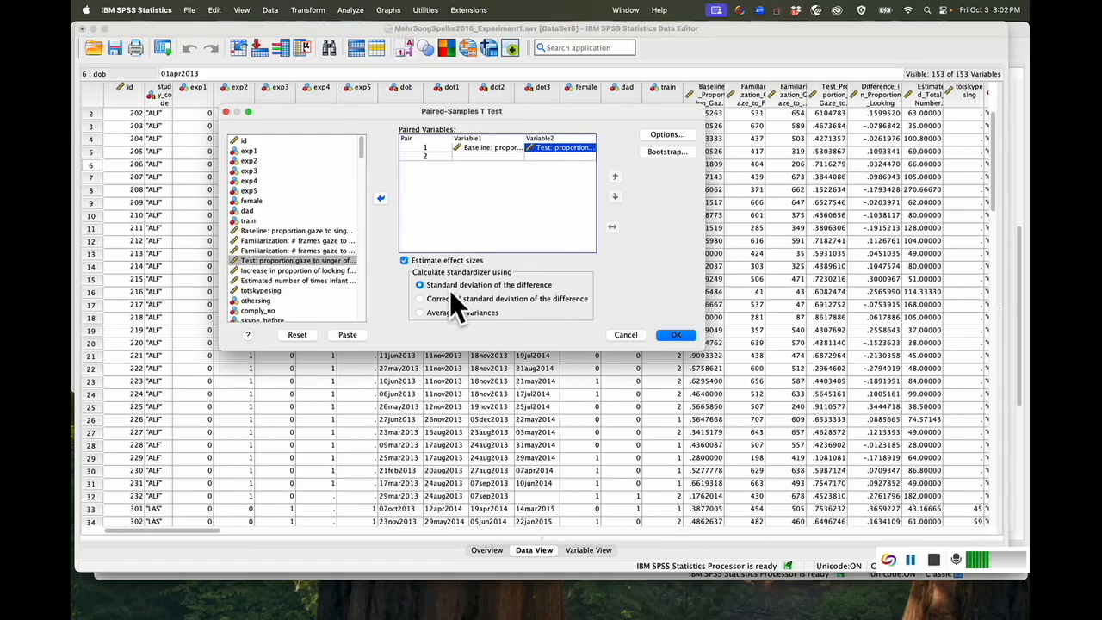
{"action": "left_click", "coordinate": [674, 335]}
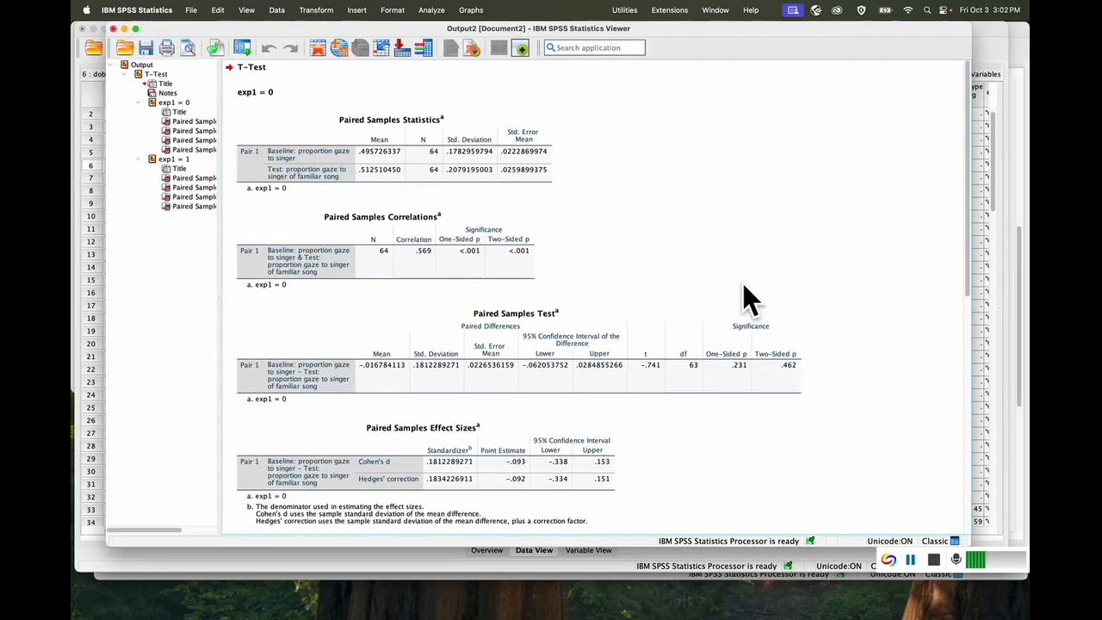
Examine the exp1 = 1 output, comparing the means in Paired Samples Statistics with the difference, t and significance in Paired Samples Test
{"action": "scroll", "coordinate": [743, 283], "scroll_direction": "down", "scroll_amount": 5}
{"action": "scroll", "coordinate": [743, 283], "scroll_direction": "down", "scroll_amount": 3}
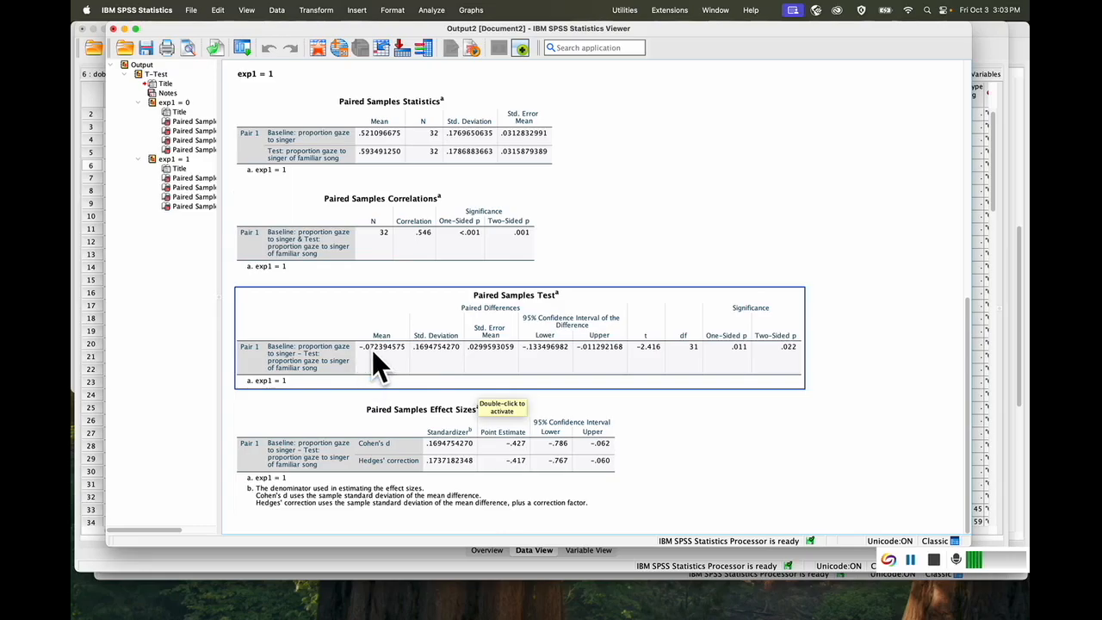
{"action": "left_click", "coordinate": [385, 148]}
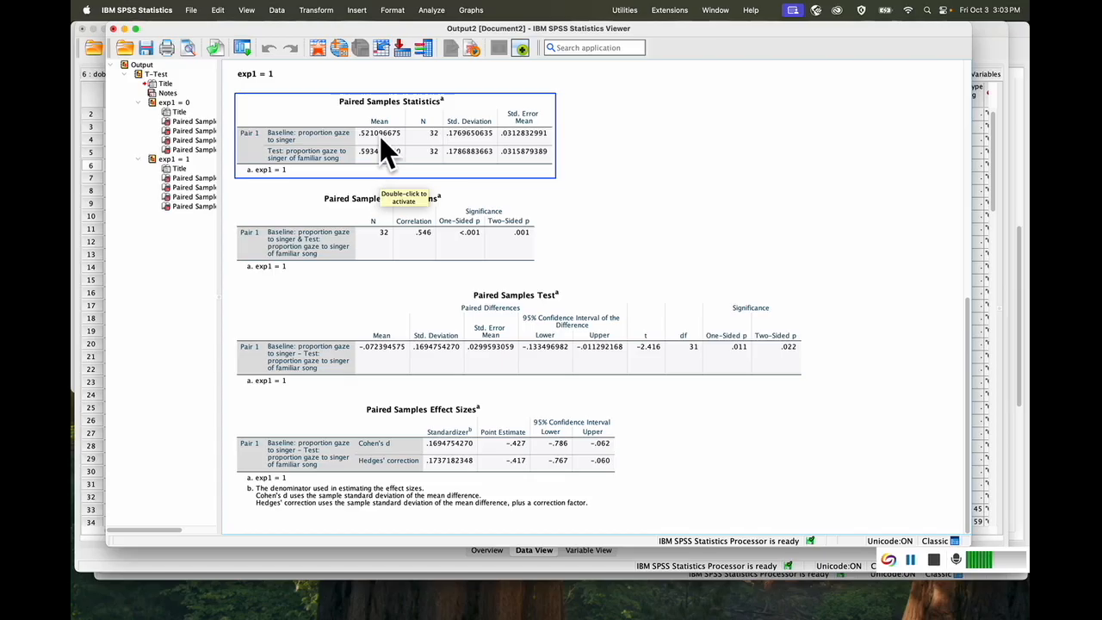
{"action": "left_click", "coordinate": [382, 352]}
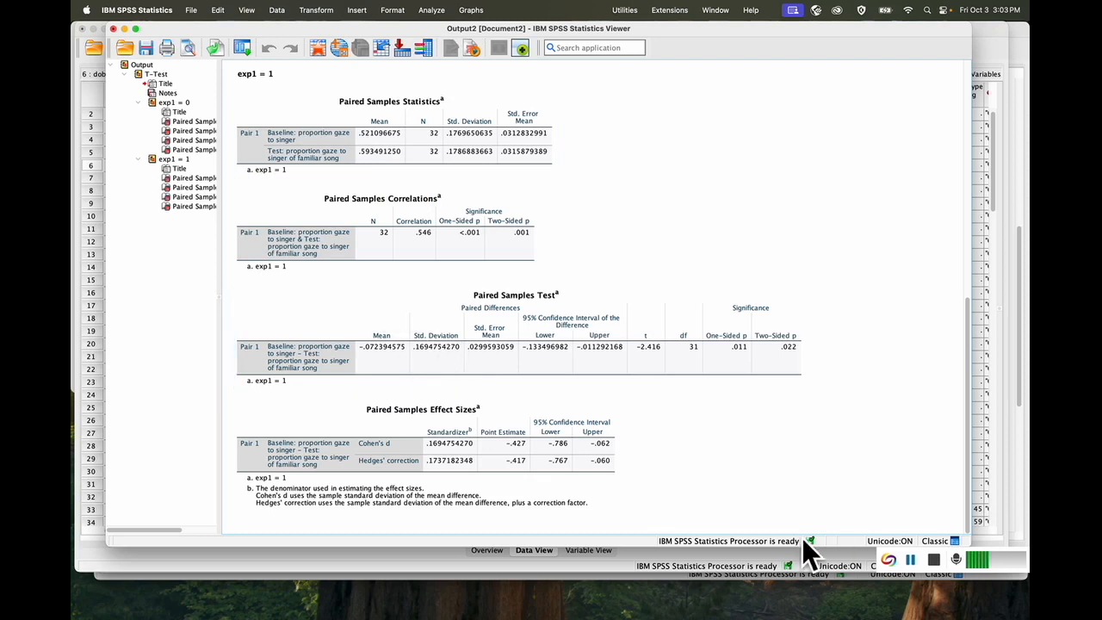
{"action": "left_click", "coordinate": [910, 560]}
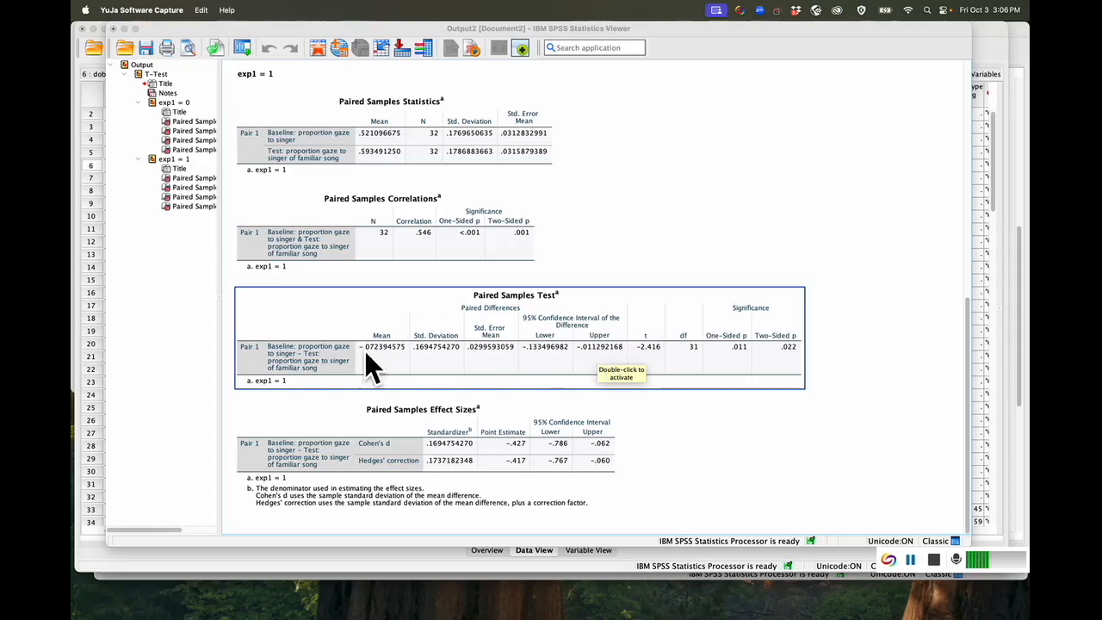
{"action": "left_click", "coordinate": [509, 405]}
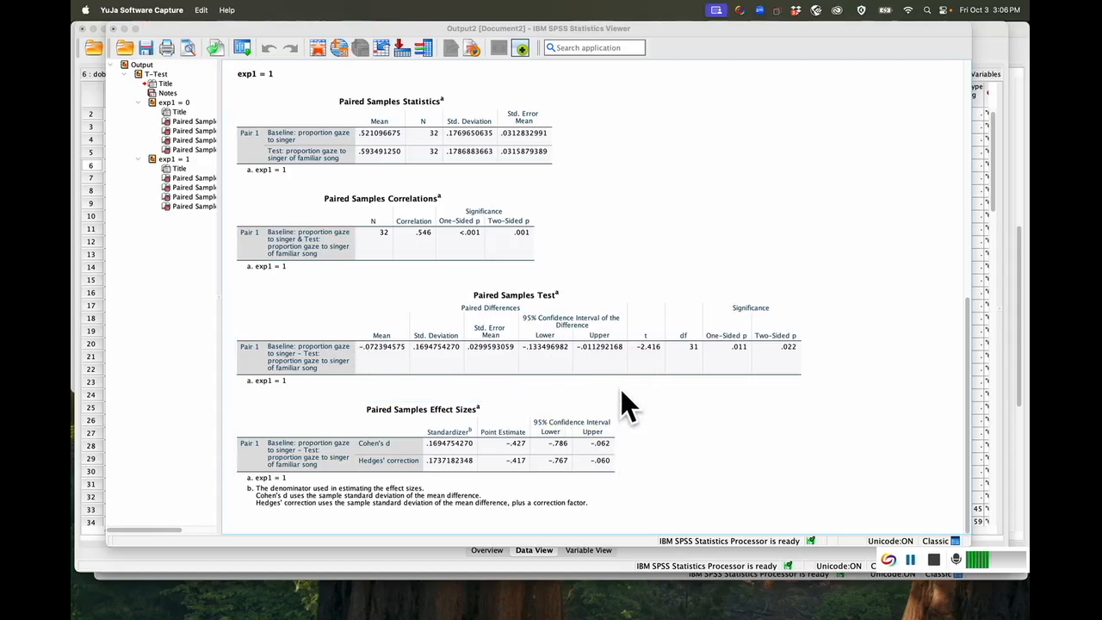
{"action": "left_click", "coordinate": [422, 362]}
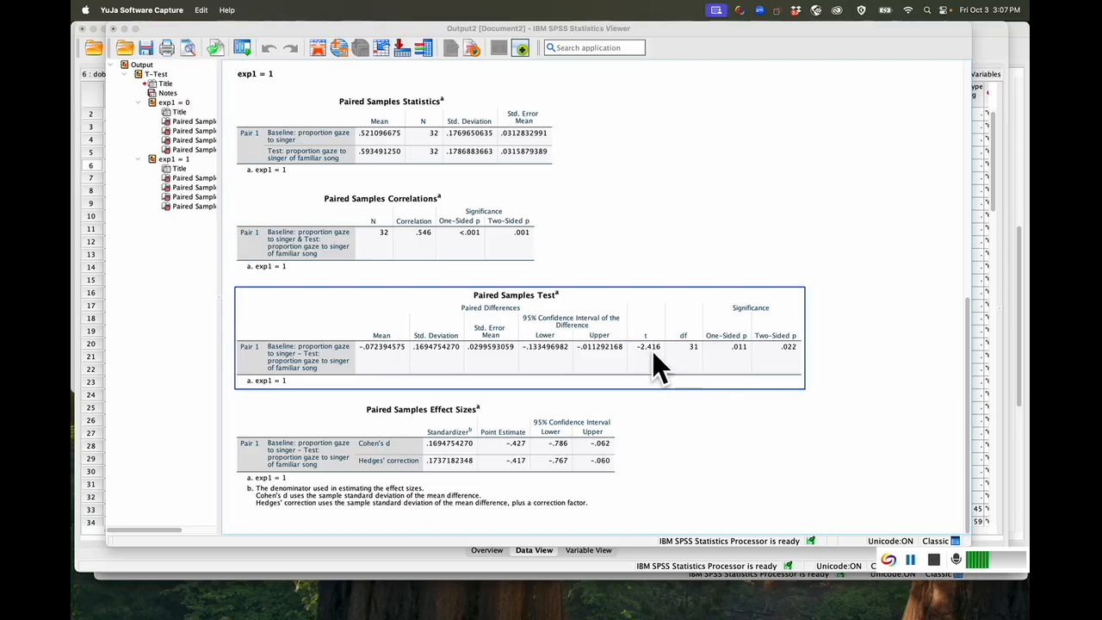
{"action": "left_click", "coordinate": [806, 355]}
{"action": "left_click", "coordinate": [801, 357]}
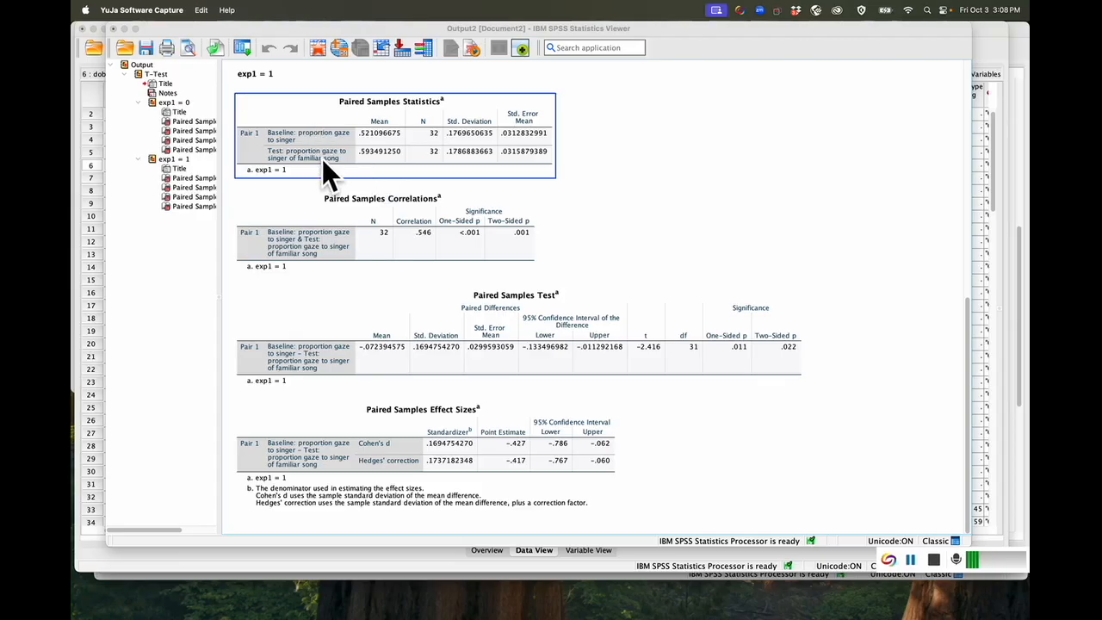
Reopen the Paired-Samples T Test and clear the existing baseline and test pair from the paired variables
{"action": "left_click", "coordinate": [343, 33]}
{"action": "left_click", "coordinate": [430, 11]}
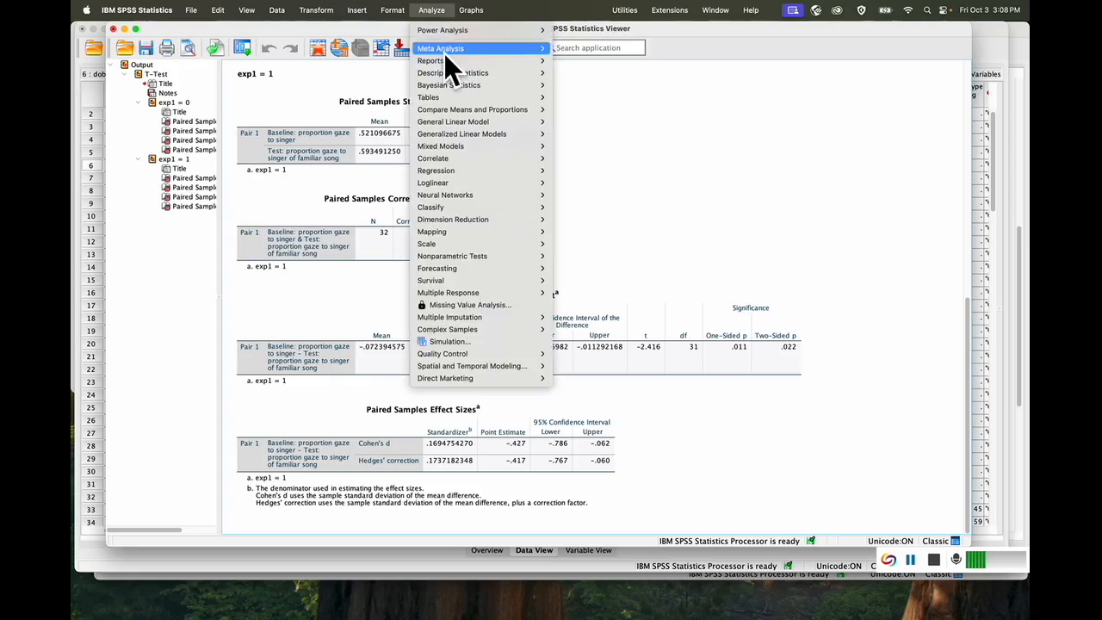
{"action": "mouse_move", "coordinate": [471, 112]}
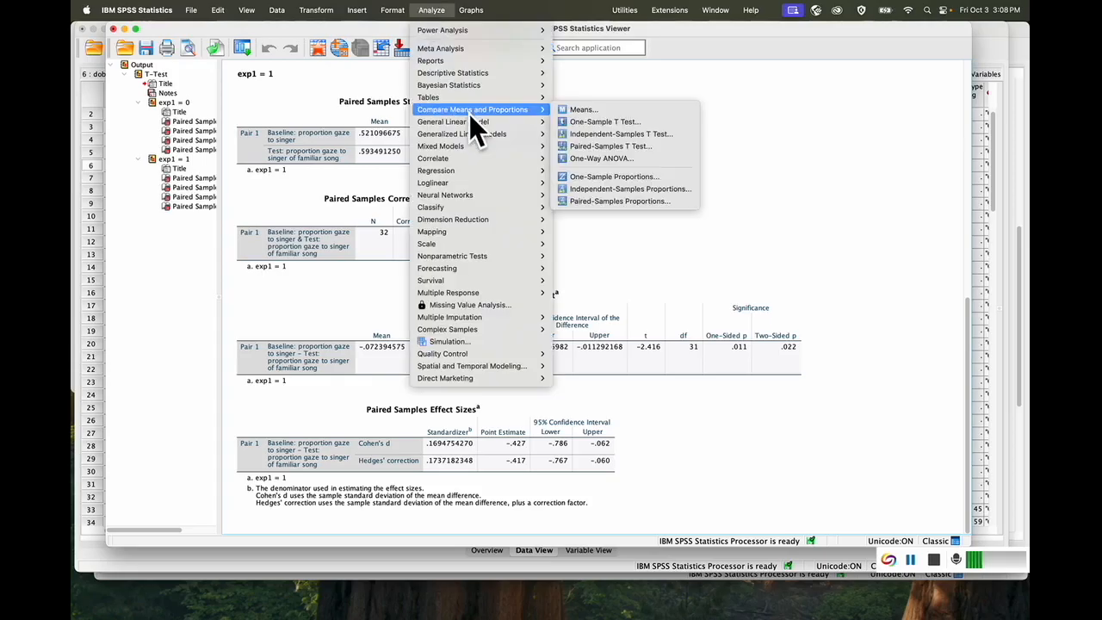
{"action": "left_click", "coordinate": [646, 145]}
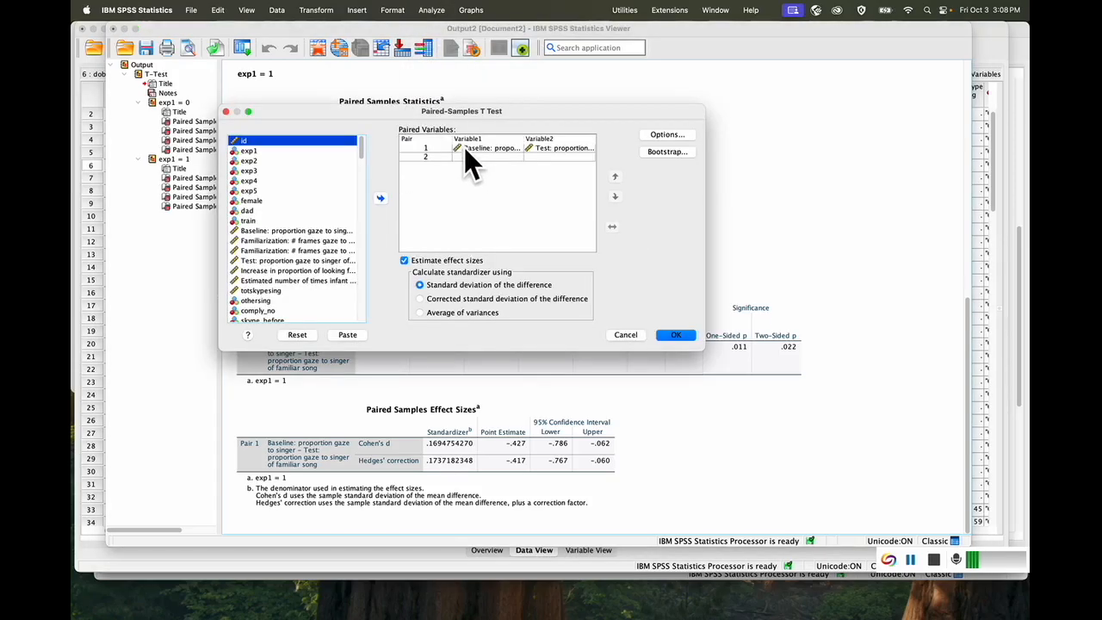
{"action": "left_click", "coordinate": [464, 147]}
{"action": "left_click", "coordinate": [384, 197]}
{"action": "left_click", "coordinate": [547, 146]}
{"action": "left_click", "coordinate": [382, 197]}
{"action": "left_click", "coordinate": [381, 195]}
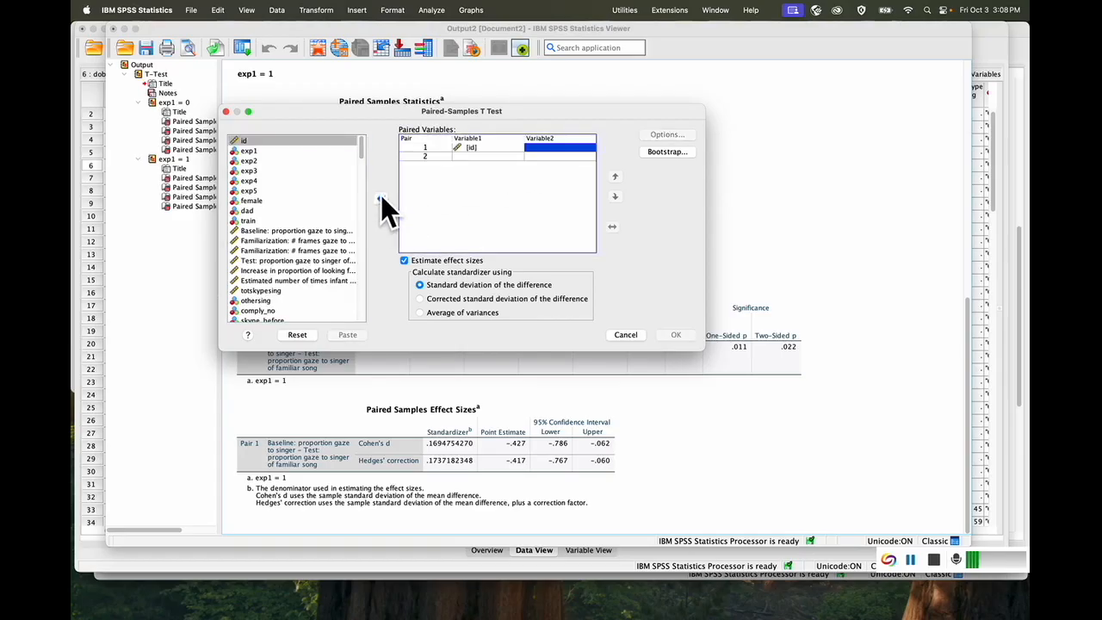
{"action": "left_click", "coordinate": [490, 147]}
{"action": "left_click", "coordinate": [380, 197]}
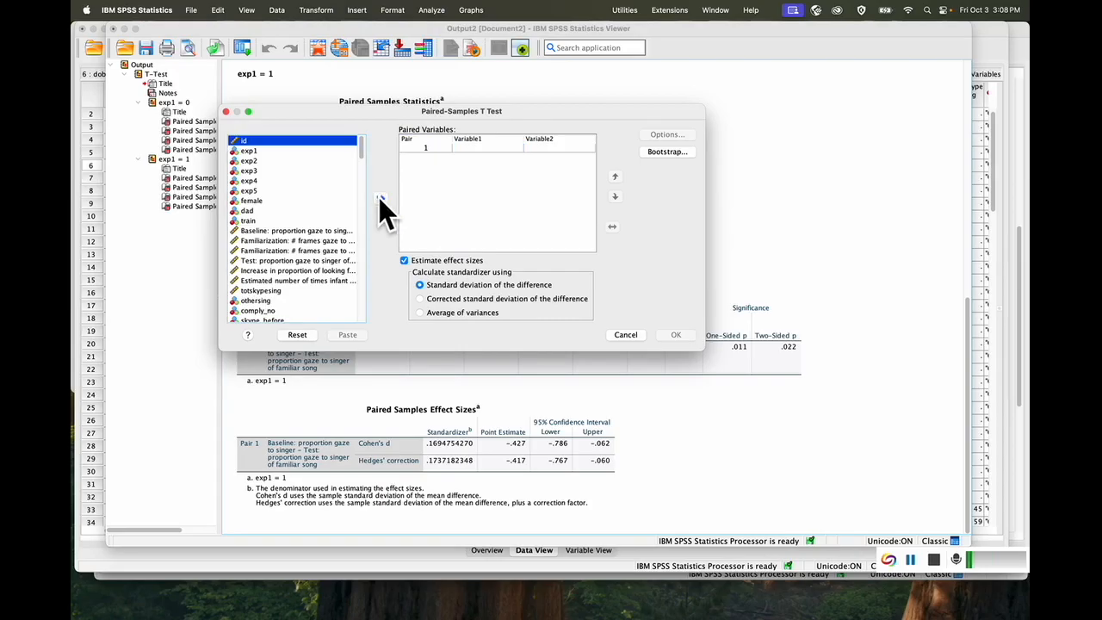
Pair the test gaze proportion as Variable1 with the baseline gaze proportion as Variable2, and run the t test
{"action": "left_click", "coordinate": [322, 262]}
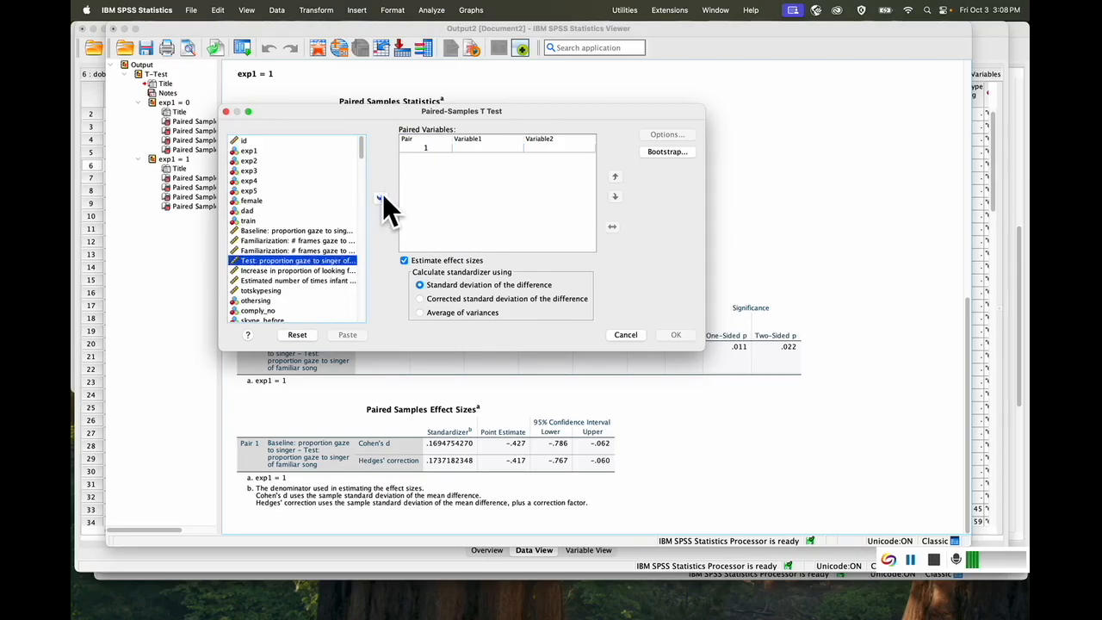
{"action": "left_click", "coordinate": [381, 197]}
{"action": "left_click", "coordinate": [336, 231]}
{"action": "left_click", "coordinate": [381, 197]}
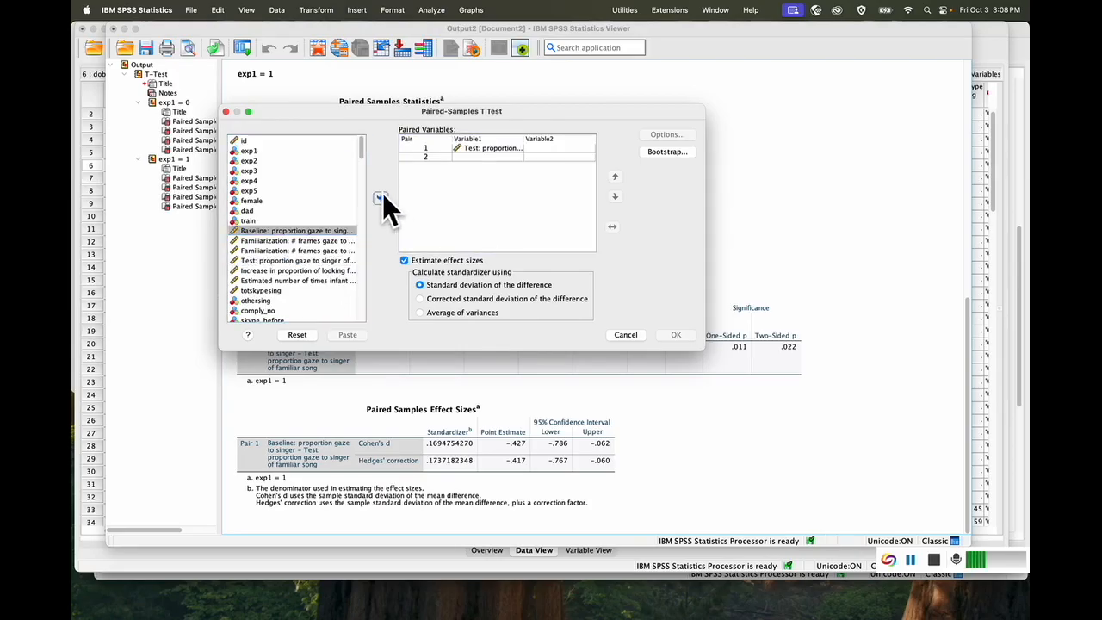
{"action": "left_click", "coordinate": [676, 335]}
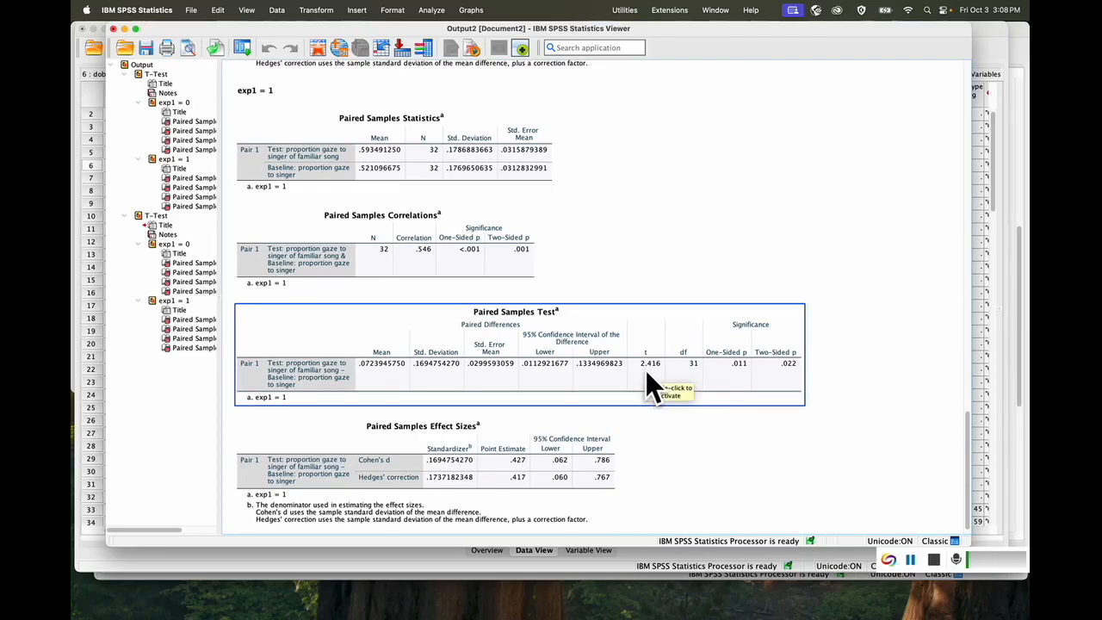
Start defining a simple bar chart whose data are summaries of separate variables
{"action": "left_click", "coordinate": [928, 557]}
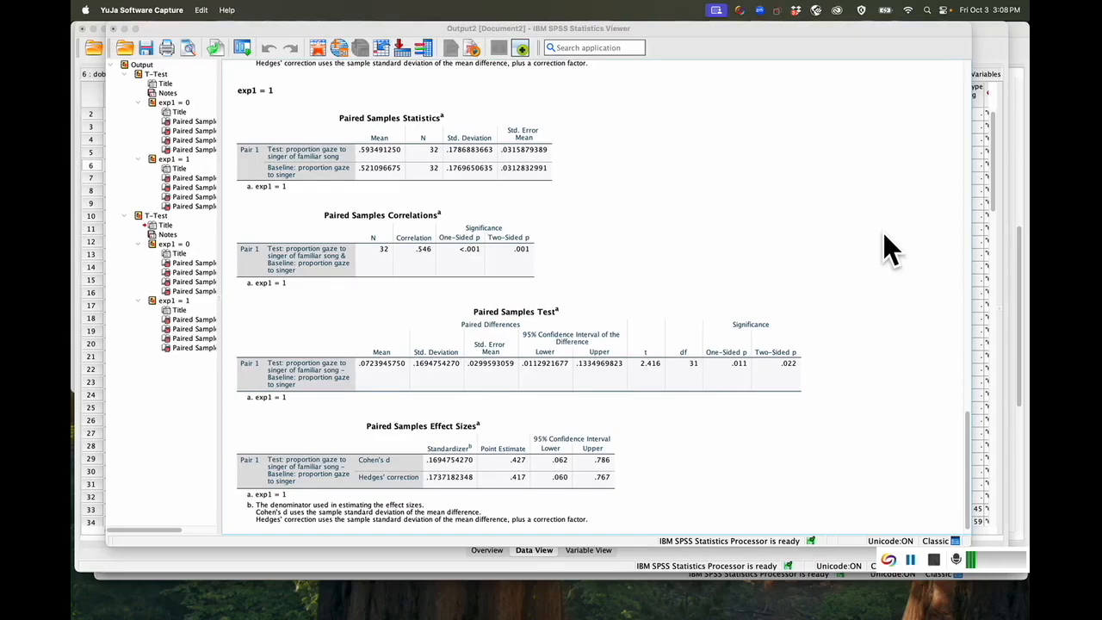
{"action": "left_click", "coordinate": [341, 35]}
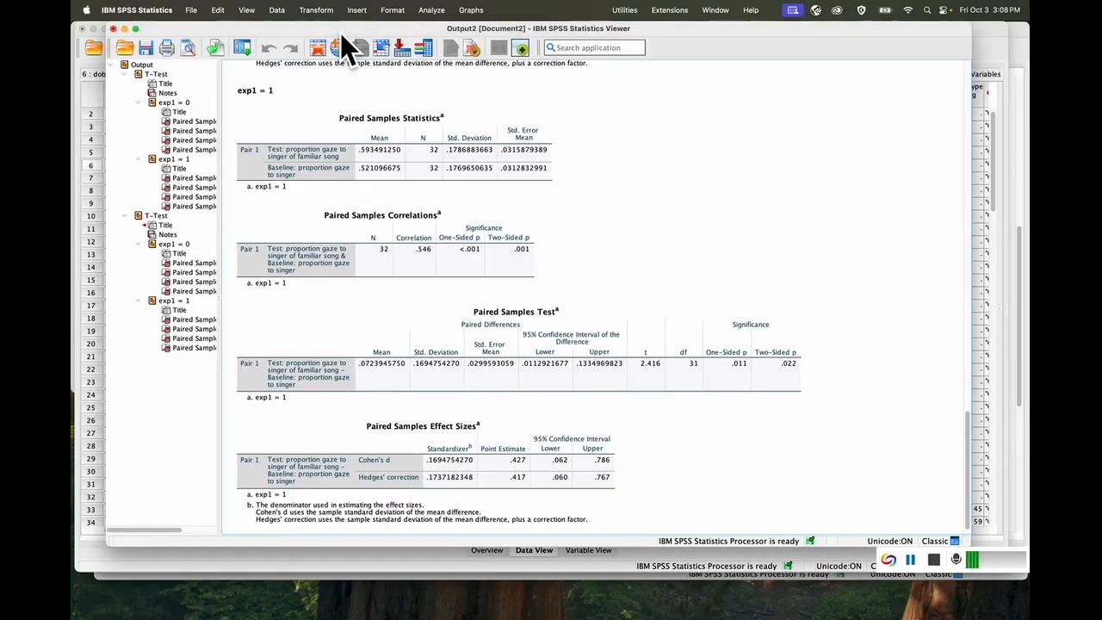
{"action": "left_click", "coordinate": [469, 11]}
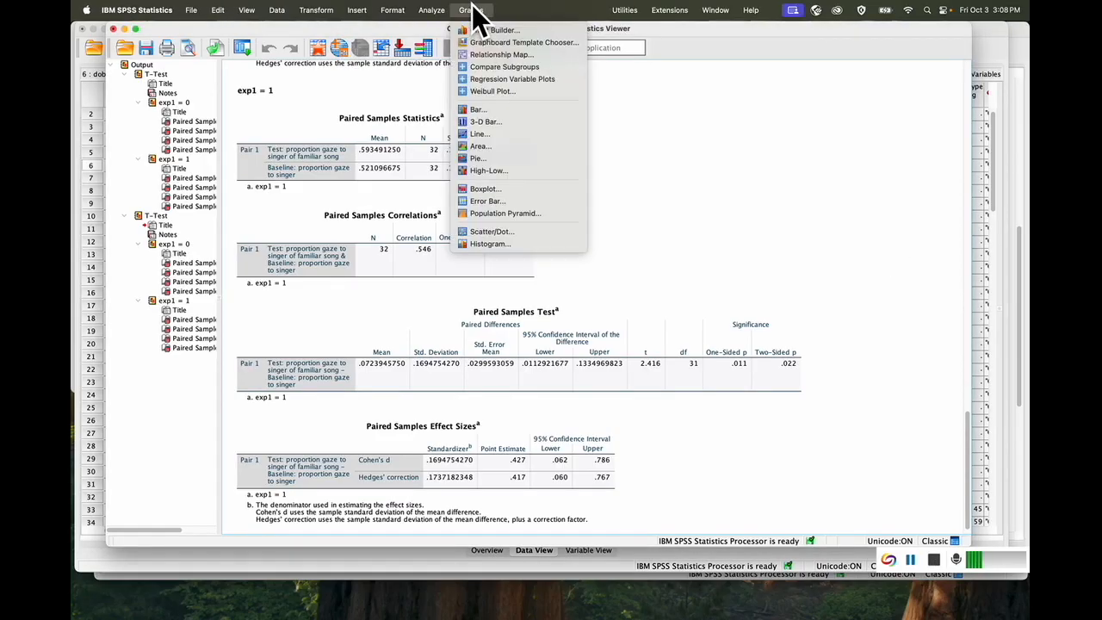
{"action": "left_click", "coordinate": [496, 115]}
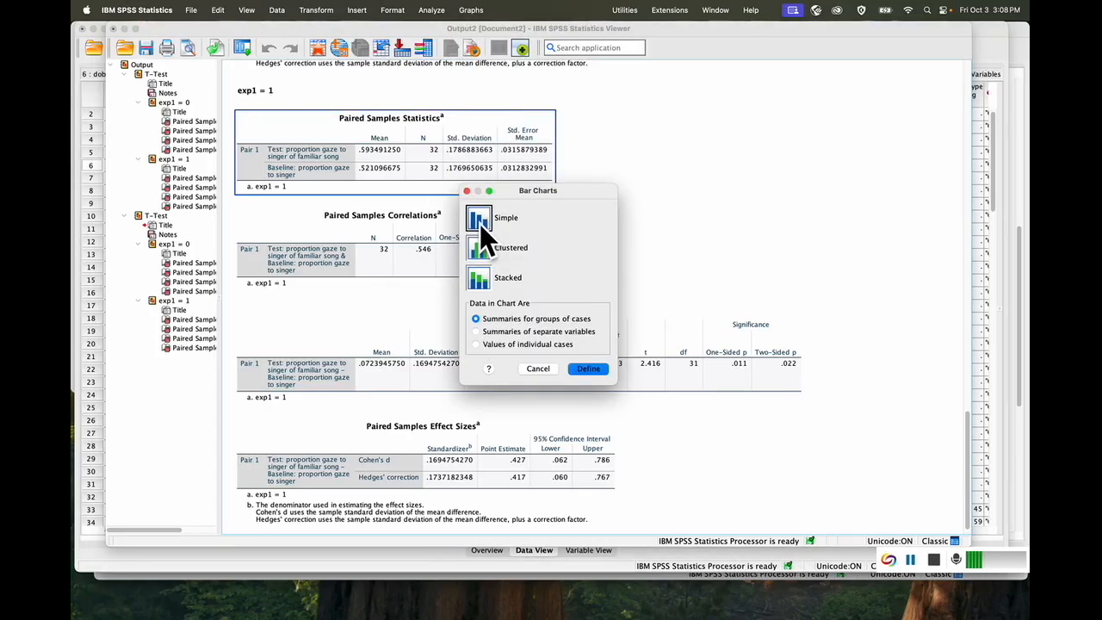
{"action": "left_click", "coordinate": [476, 332]}
{"action": "left_click", "coordinate": [589, 369]}
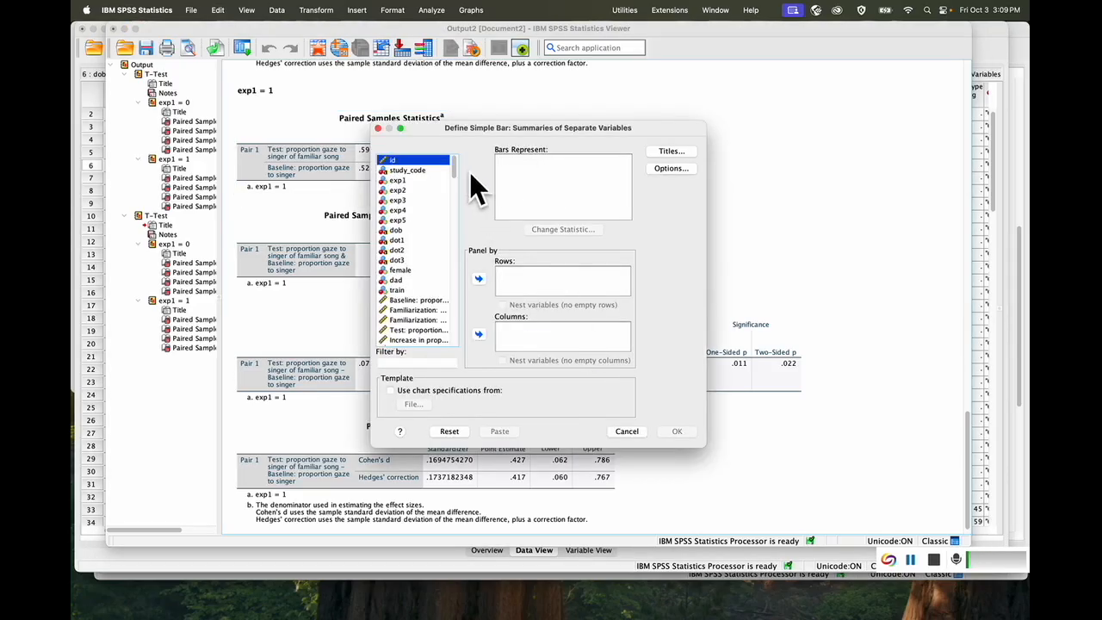
Add the means of the baseline gaze proportion and the test gaze proportion as the chart's bars, in that order
{"action": "left_click", "coordinate": [429, 299]}
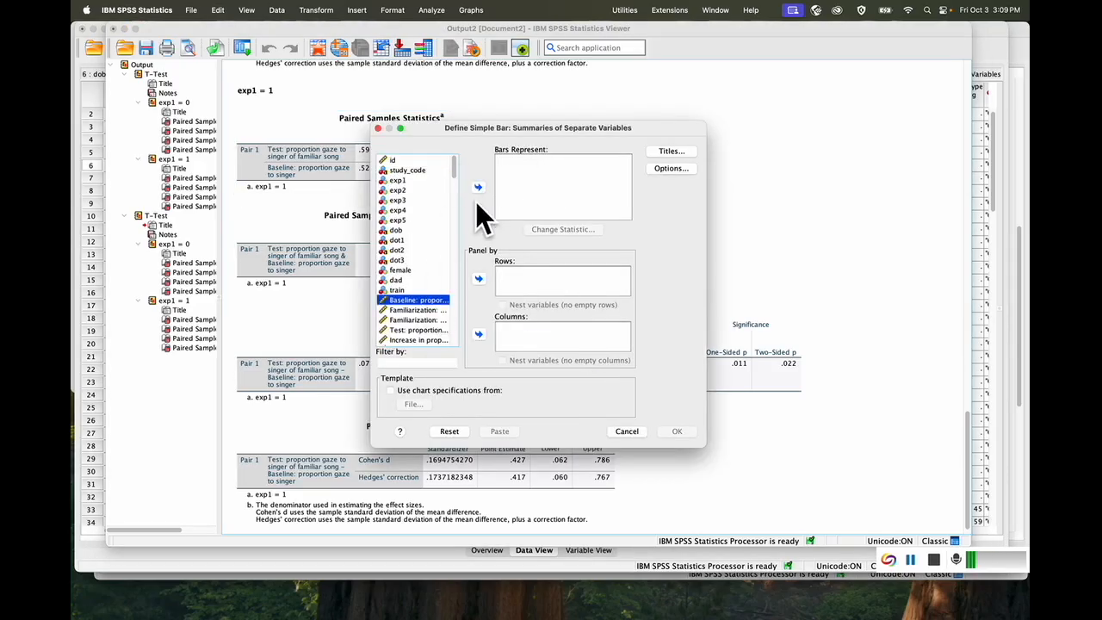
{"action": "left_click", "coordinate": [478, 187]}
{"action": "left_click", "coordinate": [433, 327]}
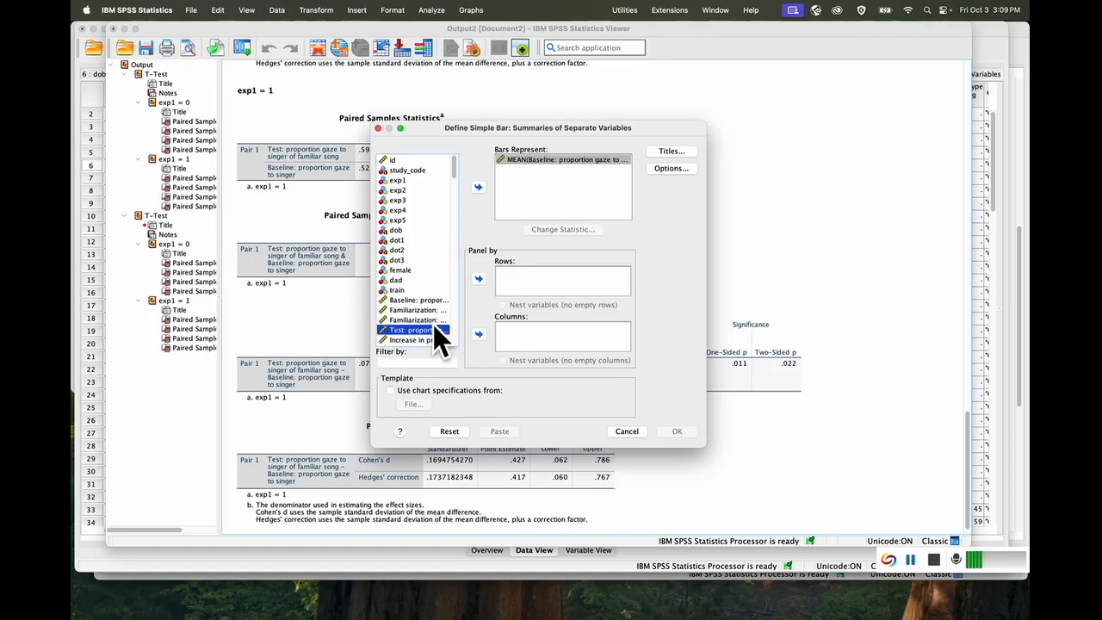
{"action": "left_click", "coordinate": [479, 184]}
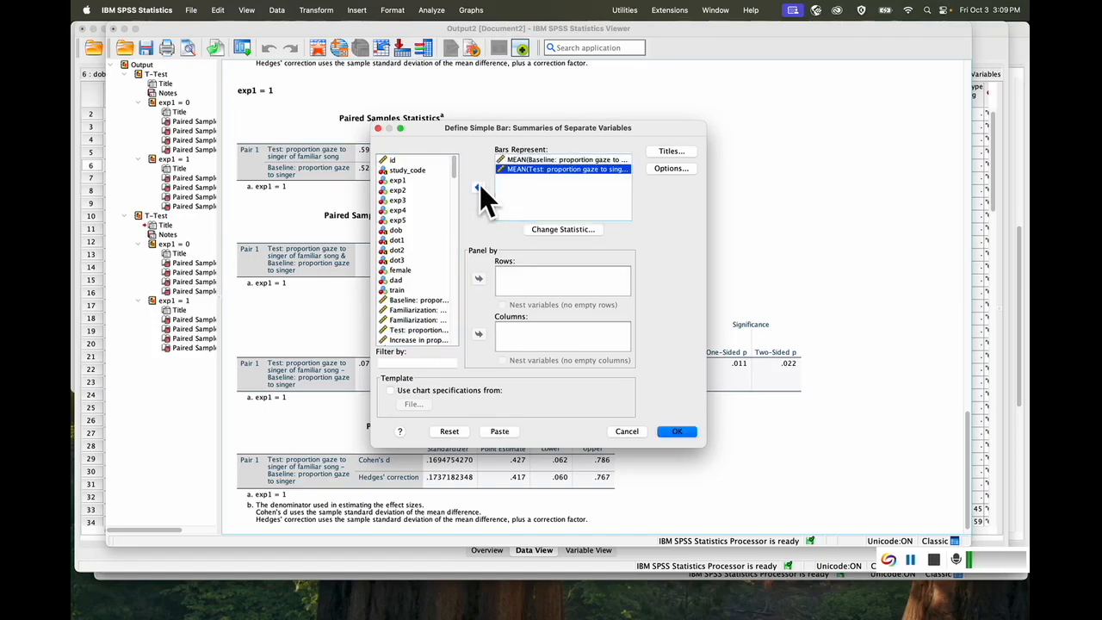
Display error bars representing the standard error with a multiplier of 1, and generate the bar chart
{"action": "left_click", "coordinate": [672, 168]}
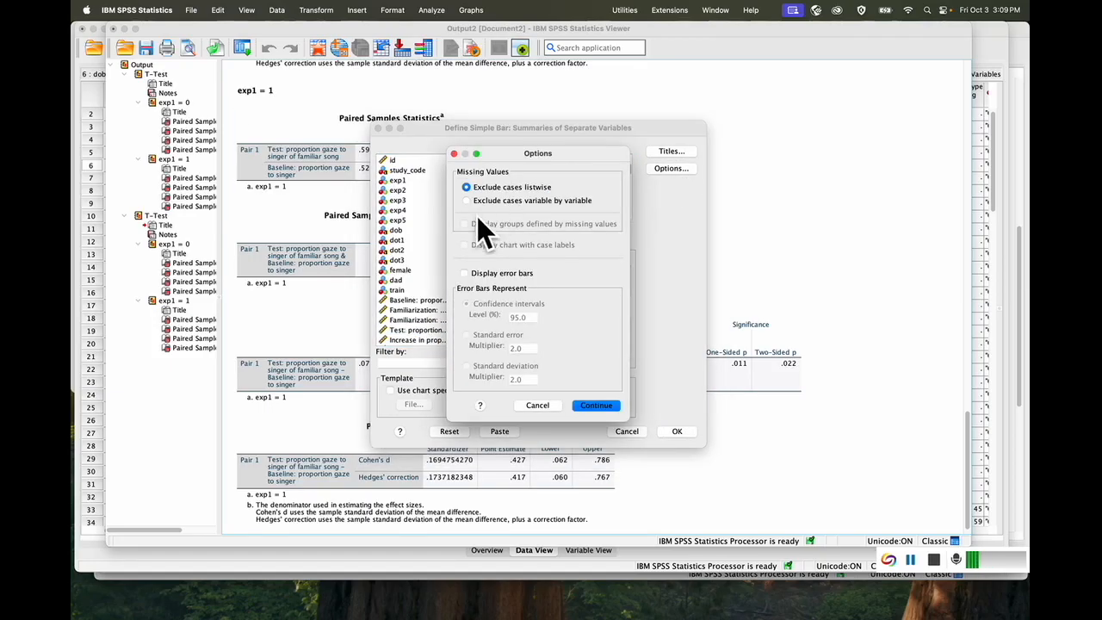
{"action": "left_click", "coordinate": [465, 274]}
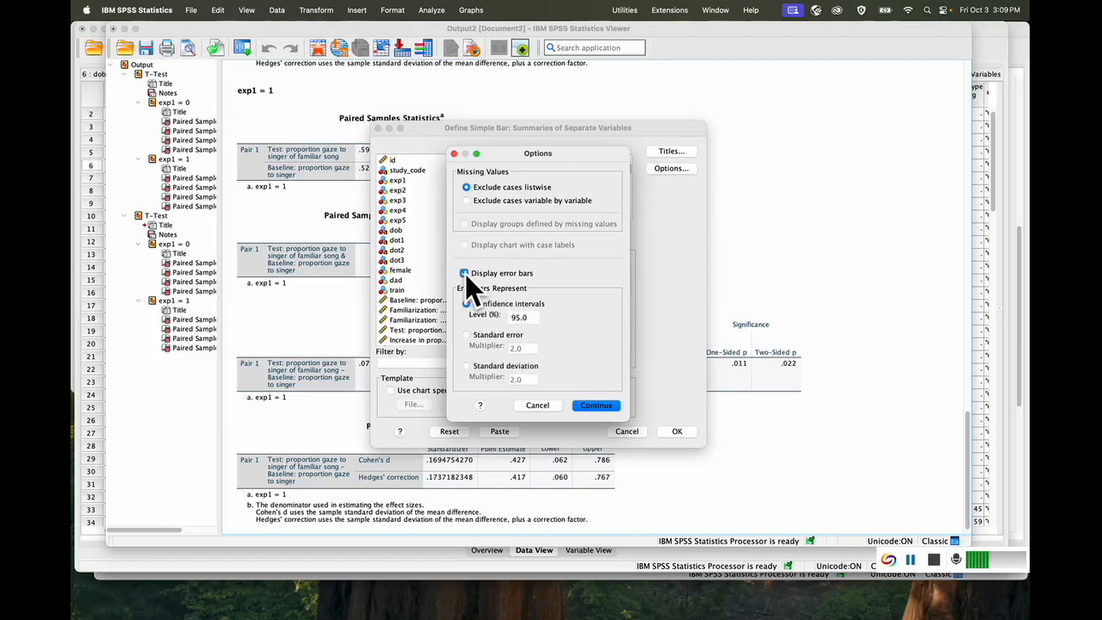
{"action": "left_click", "coordinate": [466, 335]}
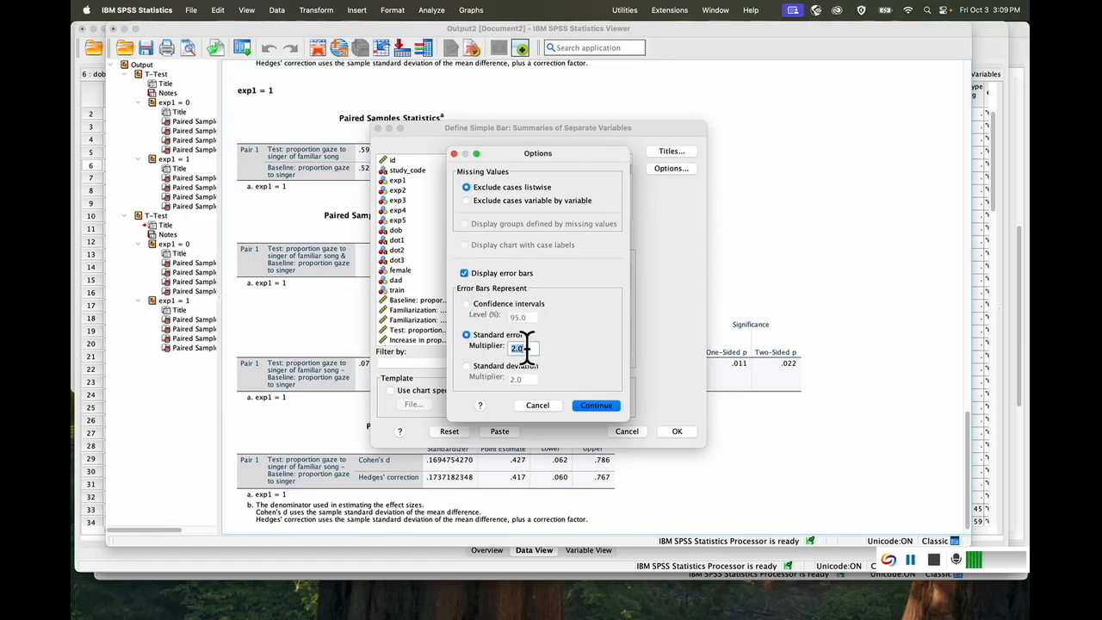
{"action": "type", "text": "1"}
{"action": "left_click", "coordinate": [611, 406]}
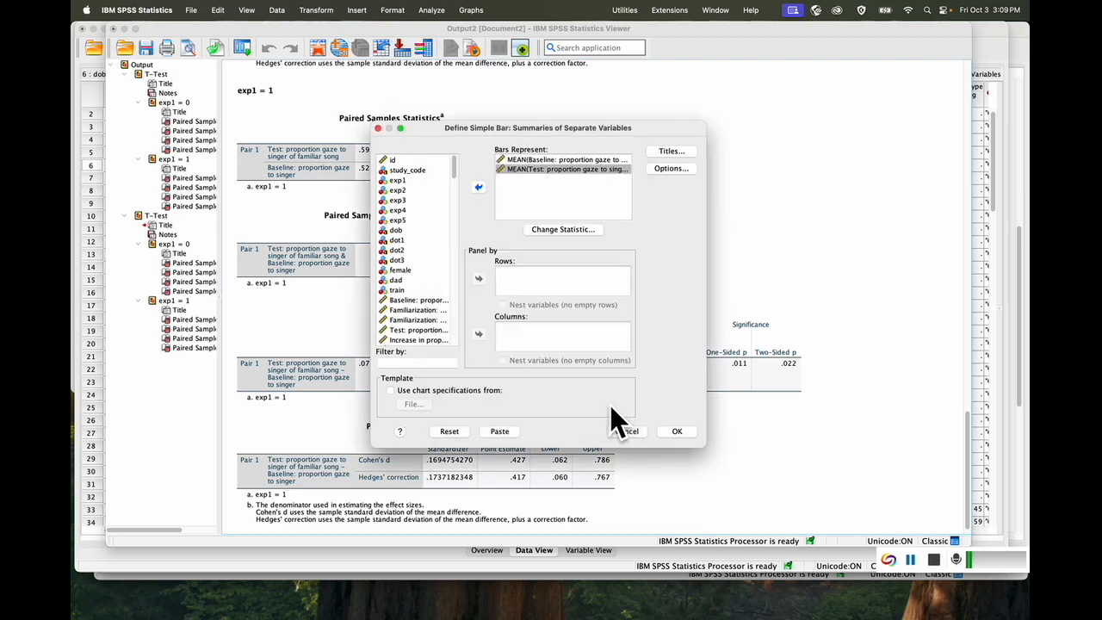
{"action": "left_click", "coordinate": [677, 431]}
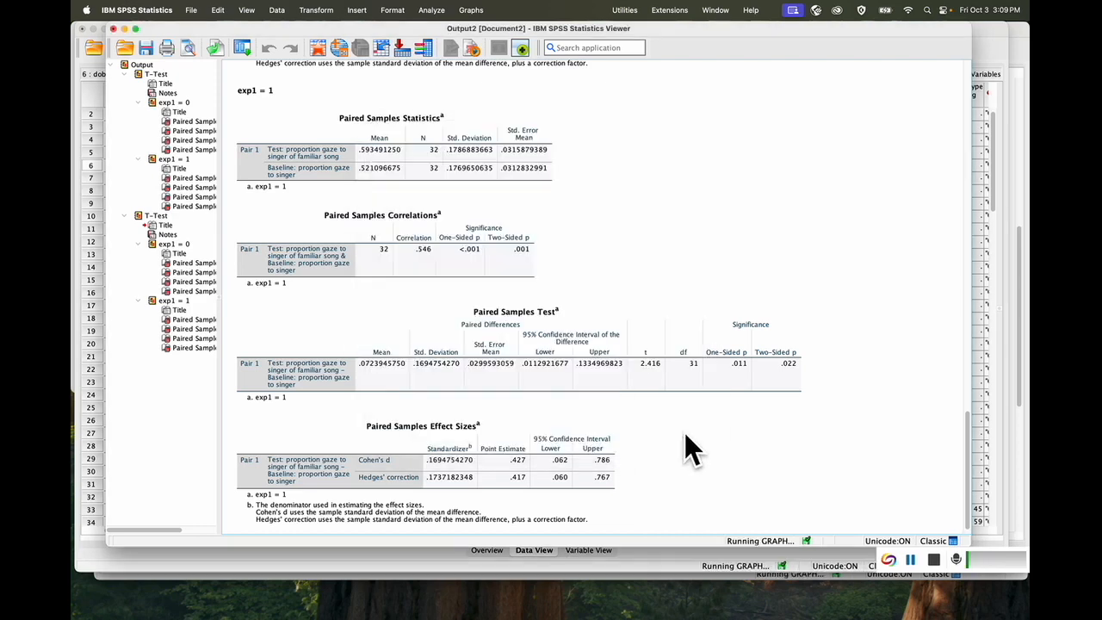
Locate the bar chart for exp1: 1 in the output and open it in the Chart Editor
{"action": "scroll", "coordinate": [685, 432], "scroll_direction": "down", "scroll_amount": 5}
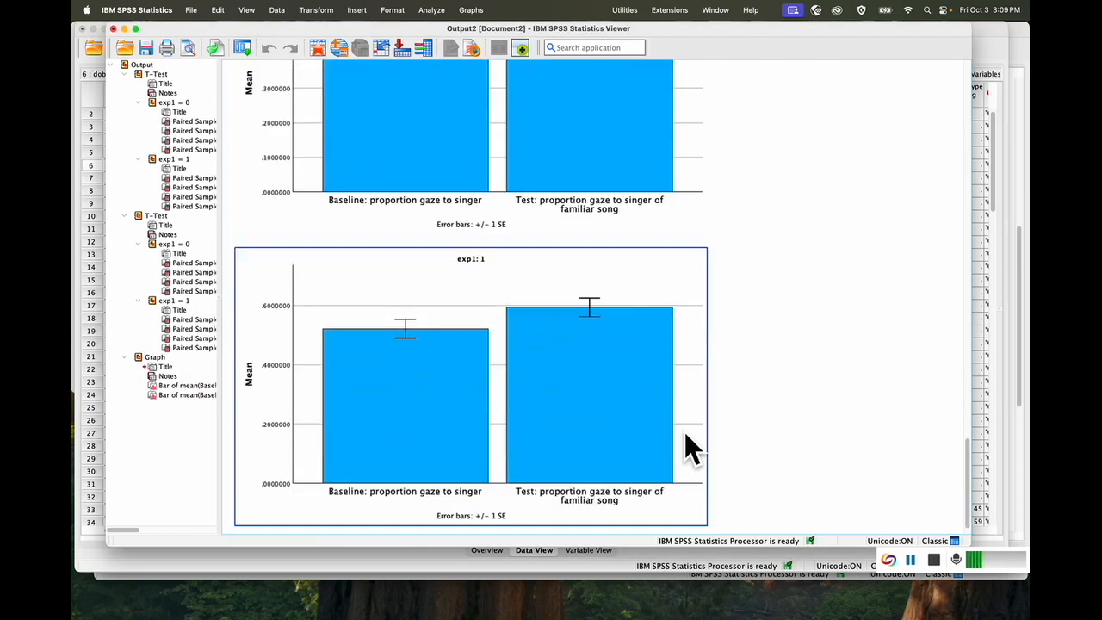
{"action": "scroll", "coordinate": [684, 432], "scroll_direction": "up", "scroll_amount": 5}
{"action": "scroll", "coordinate": [684, 431], "scroll_direction": "down", "scroll_amount": 5}
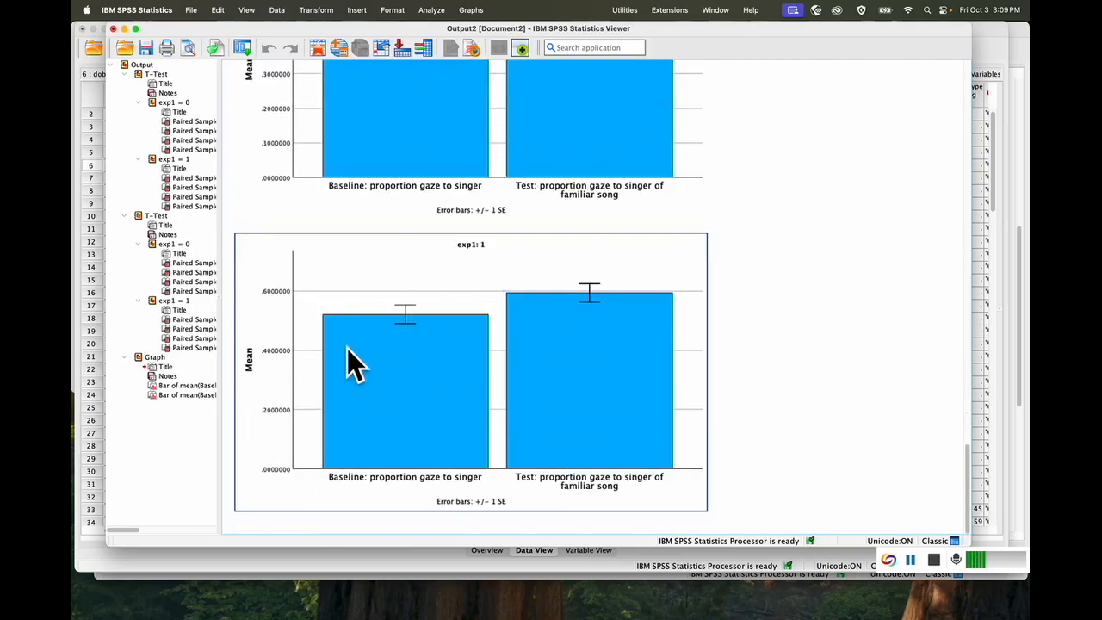
{"action": "left_click", "coordinate": [467, 243]}
{"action": "double_click", "coordinate": [466, 242]}
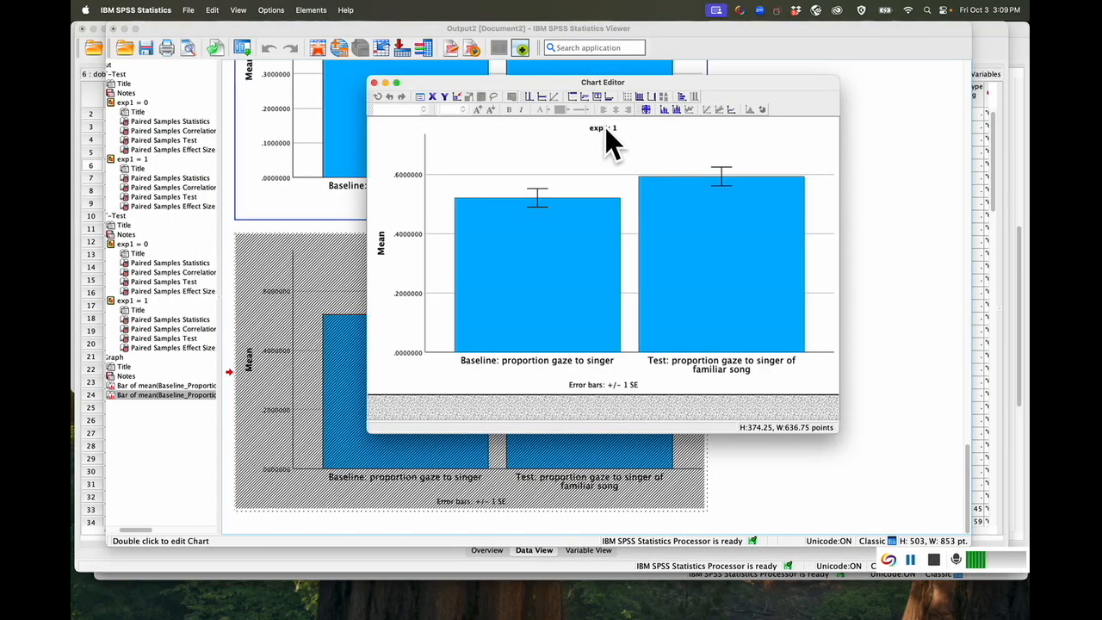
{"action": "double_click", "coordinate": [606, 127]}
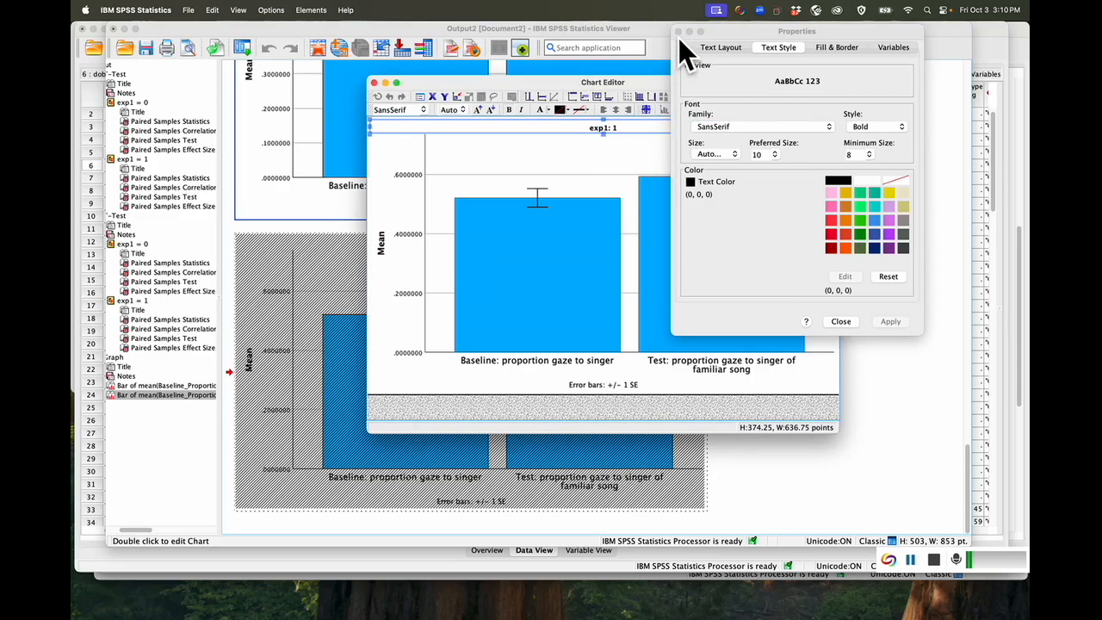
{"action": "left_click", "coordinate": [841, 322]}
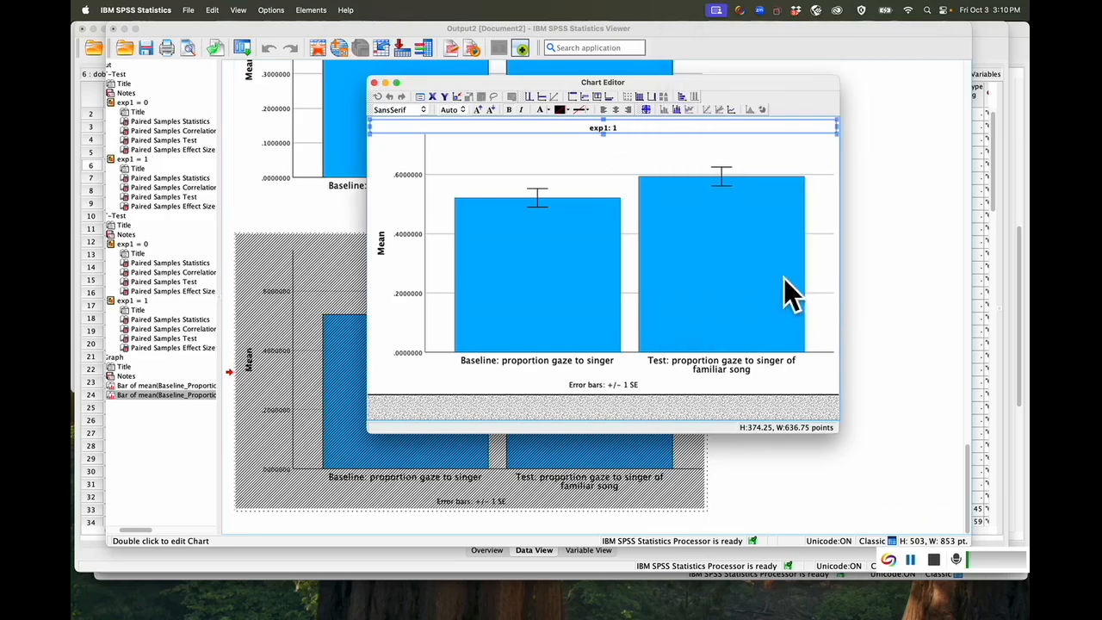
{"action": "double_click", "coordinate": [614, 127]}
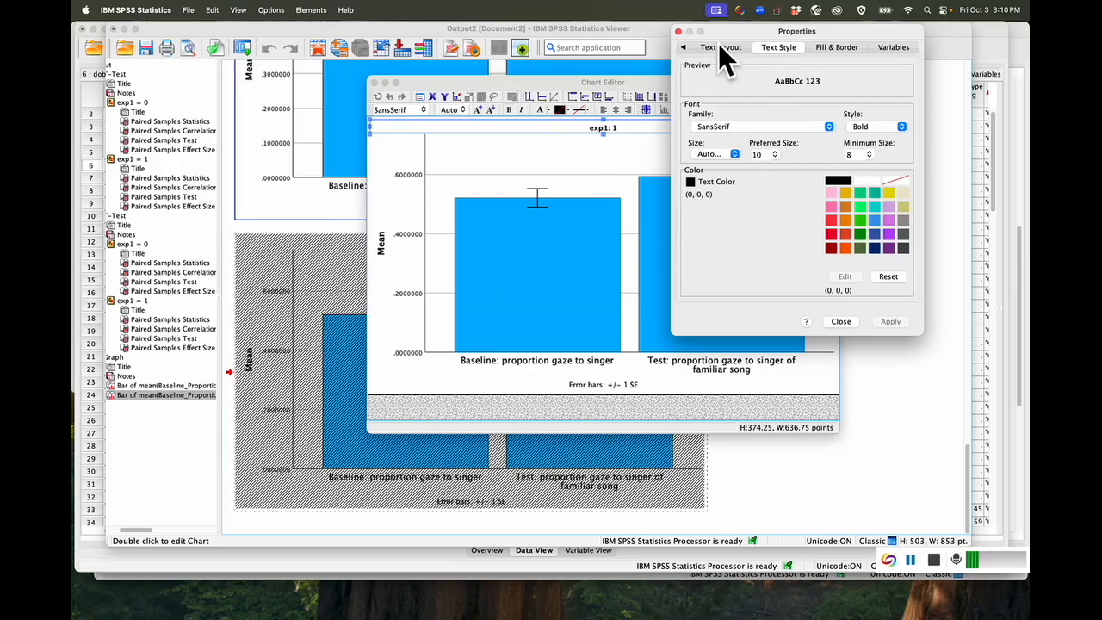
{"action": "left_click", "coordinate": [679, 31]}
Replace the chart's title text with "Experiment 1"
{"action": "double_click", "coordinate": [605, 128]}
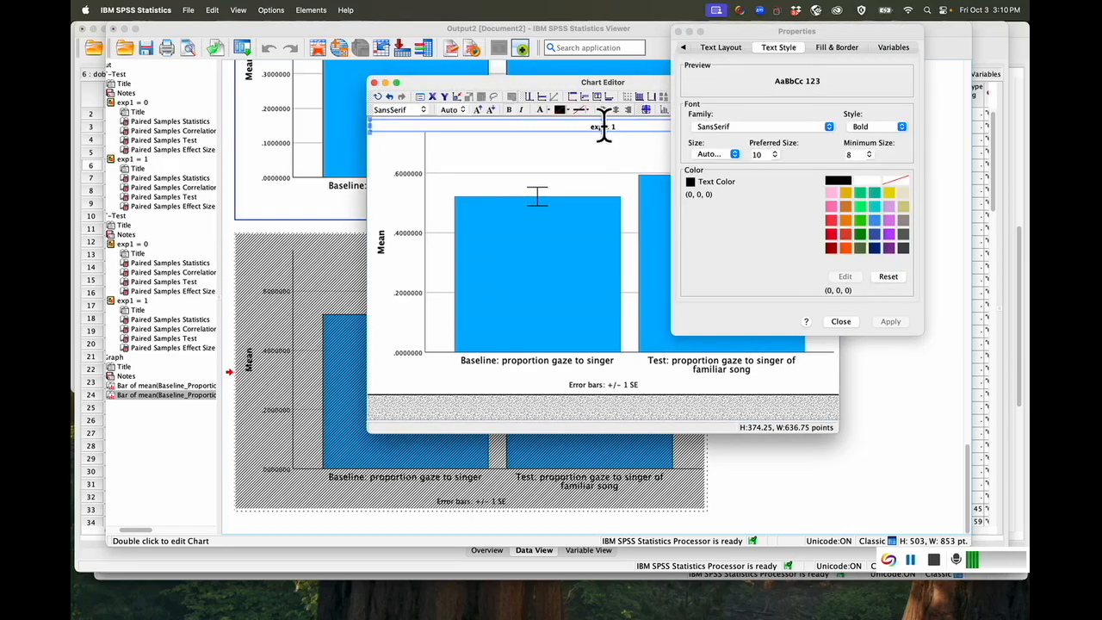
{"action": "left_click", "coordinate": [605, 128]}
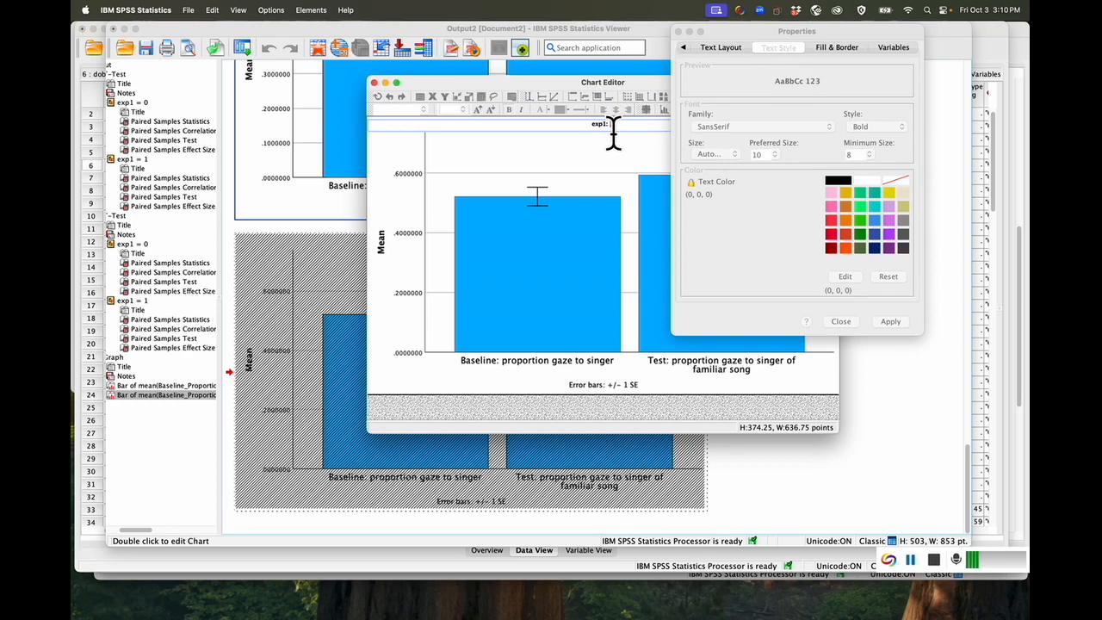
{"action": "key", "text": "BackSpace"}
{"action": "key", "text": "BackSpace"}
{"action": "key", "text": "BackSpace"}
{"action": "key", "text": "BackSpace"}
{"action": "key", "text": "BackSpace"}
{"action": "key", "text": "BackSpace"}
{"action": "key", "text": "BackSpace"}
{"action": "type", "text": "Experimet"}
{"action": "type", "text": "t 1"}
{"action": "left_click_drag", "start_coordinate": [626, 123], "coordinate": [571, 123]}
{"action": "left_click", "coordinate": [758, 154]}
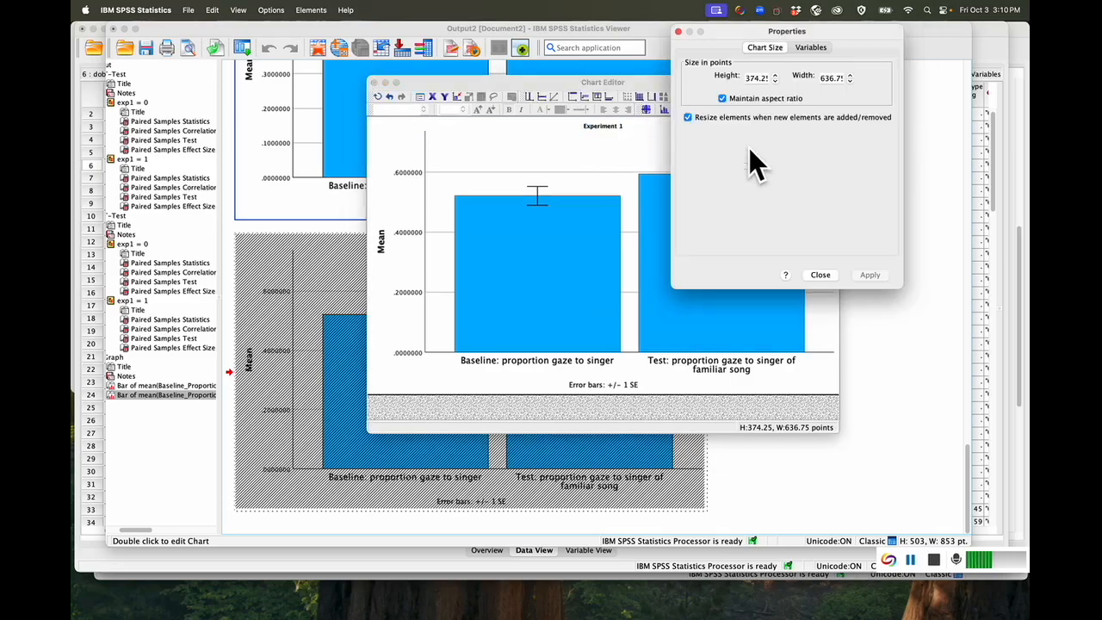
Set the chart title's preferred font size to 20 and its minimum size to 18, and apply the change
{"action": "left_click", "coordinate": [609, 128]}
{"action": "left_click", "coordinate": [609, 127]}
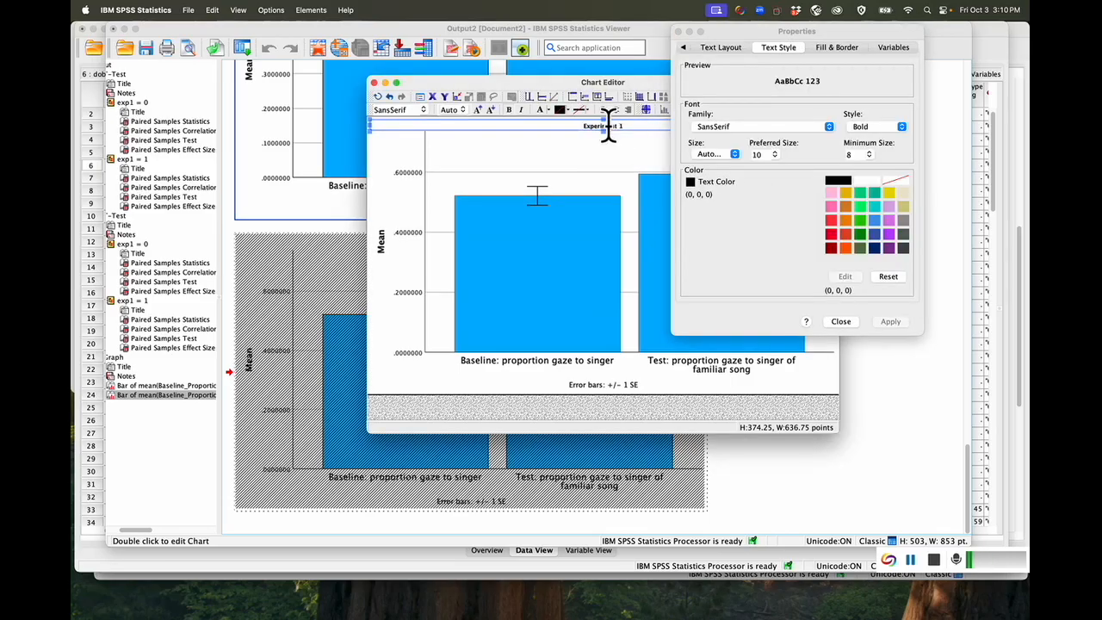
{"action": "left_click", "coordinate": [778, 155]}
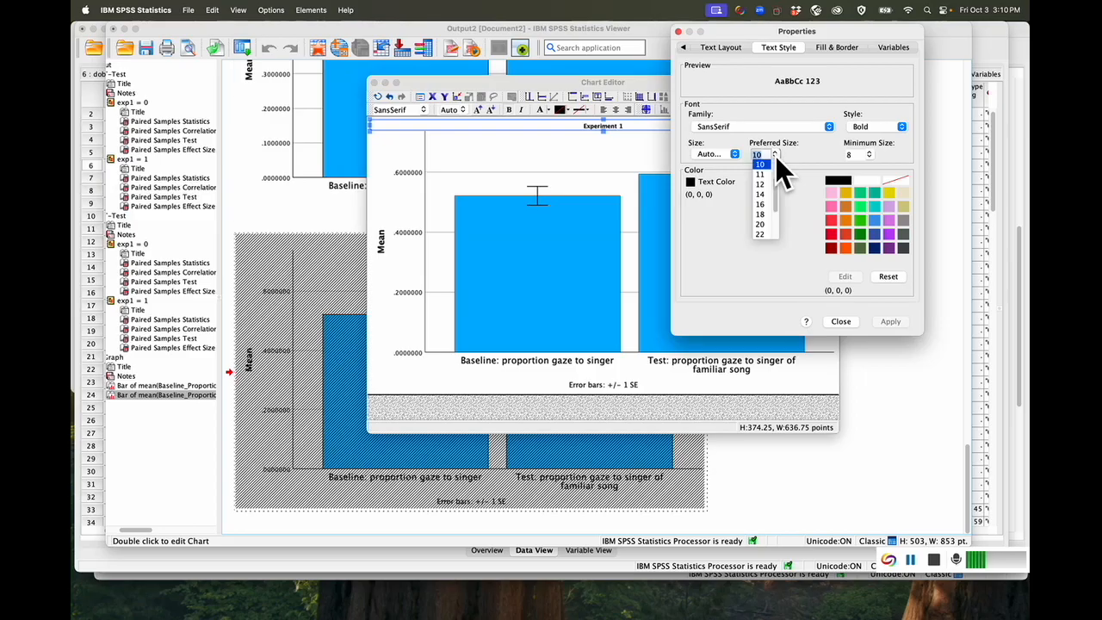
{"action": "left_click", "coordinate": [765, 223]}
{"action": "left_click", "coordinate": [868, 154]}
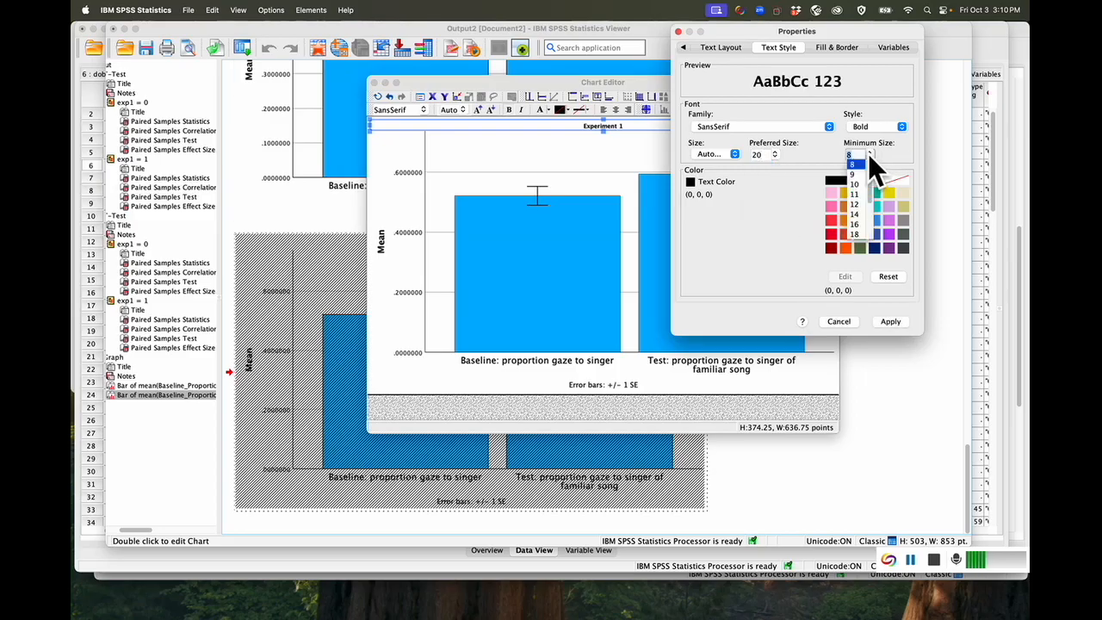
{"action": "left_click", "coordinate": [860, 233]}
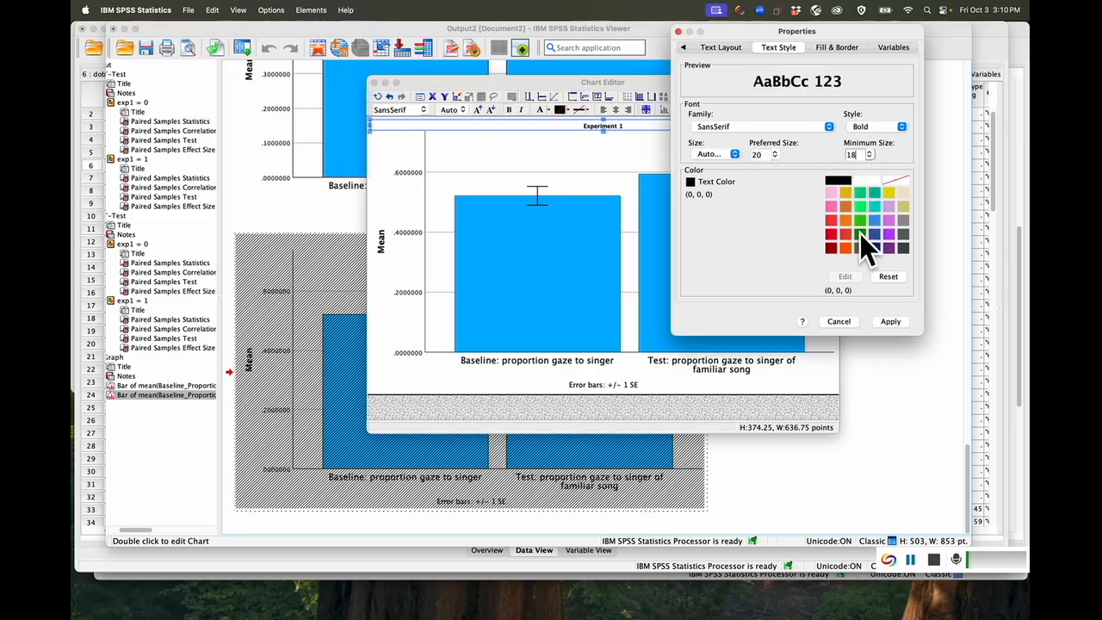
{"action": "left_click", "coordinate": [897, 321]}
{"action": "left_click", "coordinate": [678, 31]}
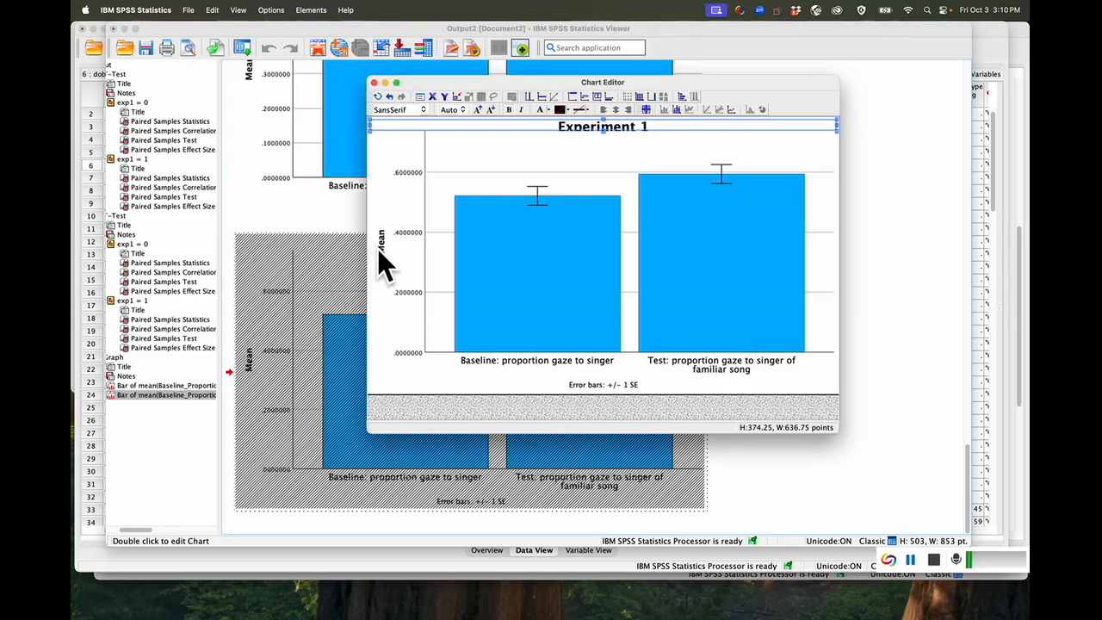
Format the y-axis numbers with 2 decimal places and apply the change
{"action": "left_click", "coordinate": [412, 173]}
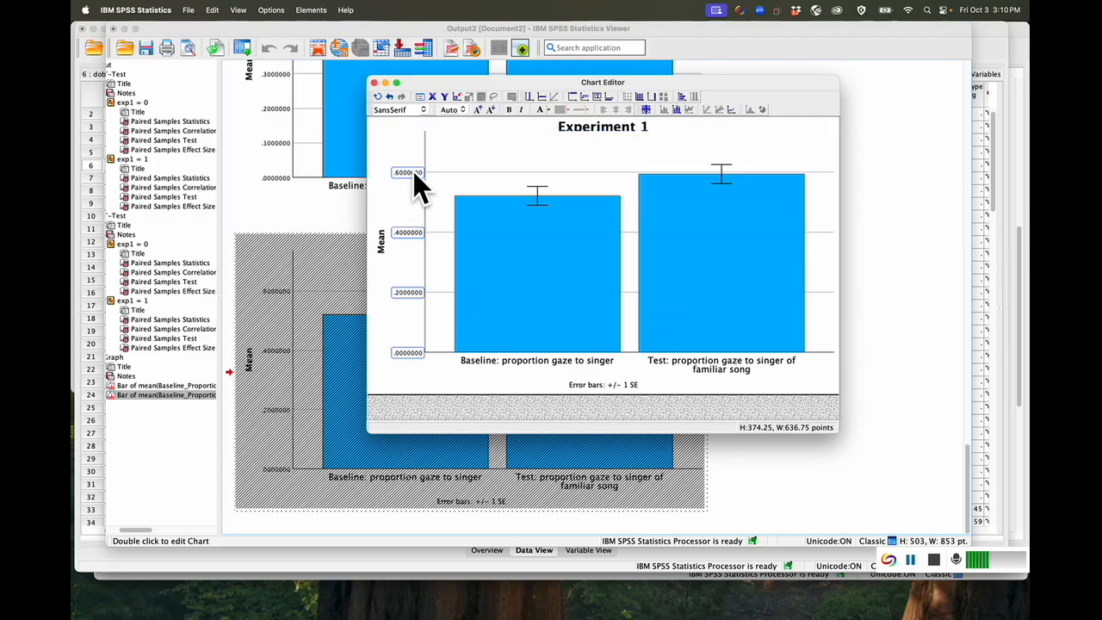
{"action": "double_click", "coordinate": [413, 171]}
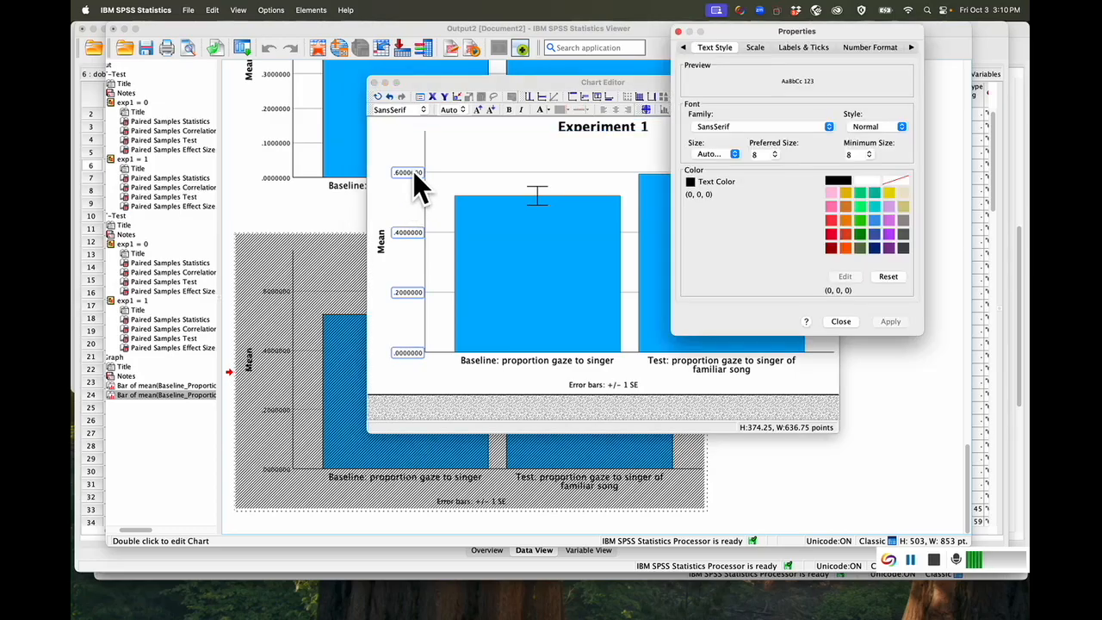
{"action": "left_click", "coordinate": [755, 48]}
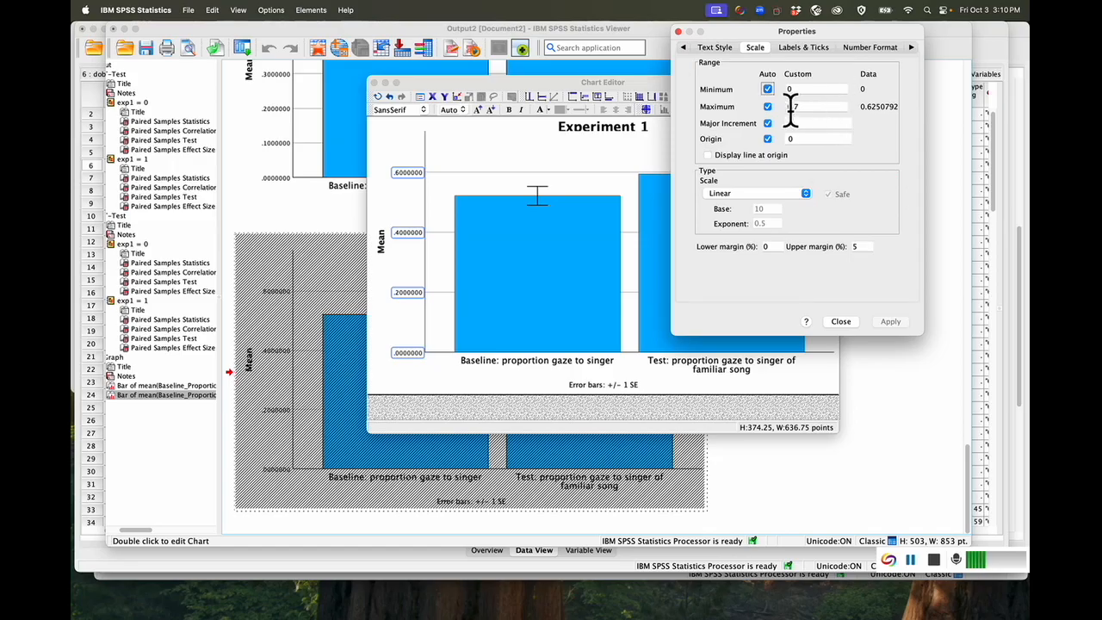
{"action": "left_click", "coordinate": [794, 48]}
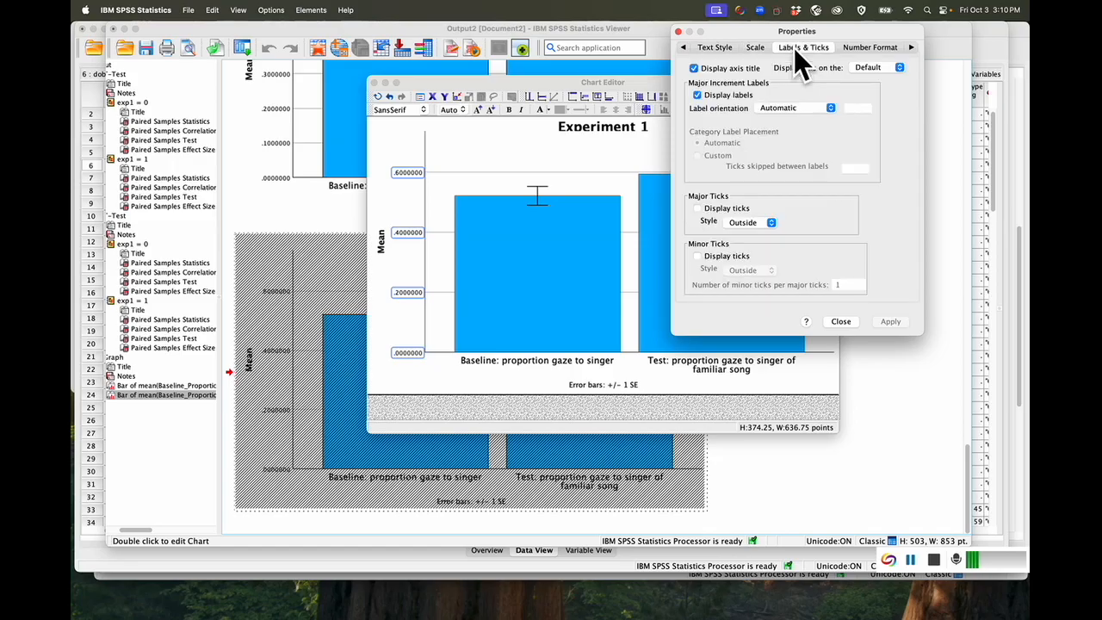
{"action": "left_click", "coordinate": [754, 48]}
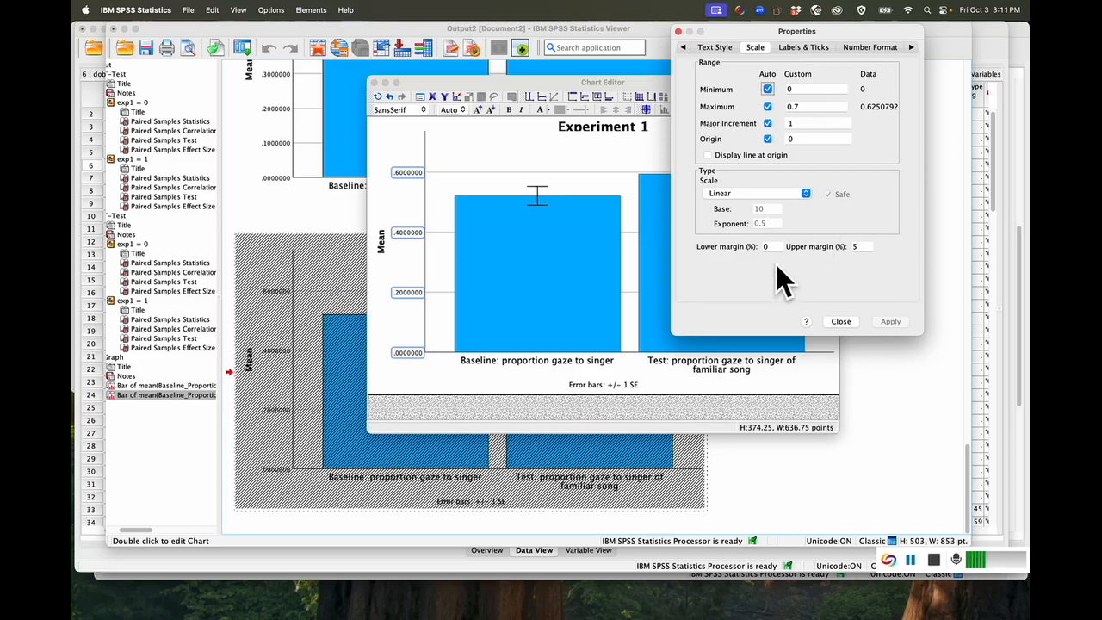
{"action": "left_click", "coordinate": [876, 46]}
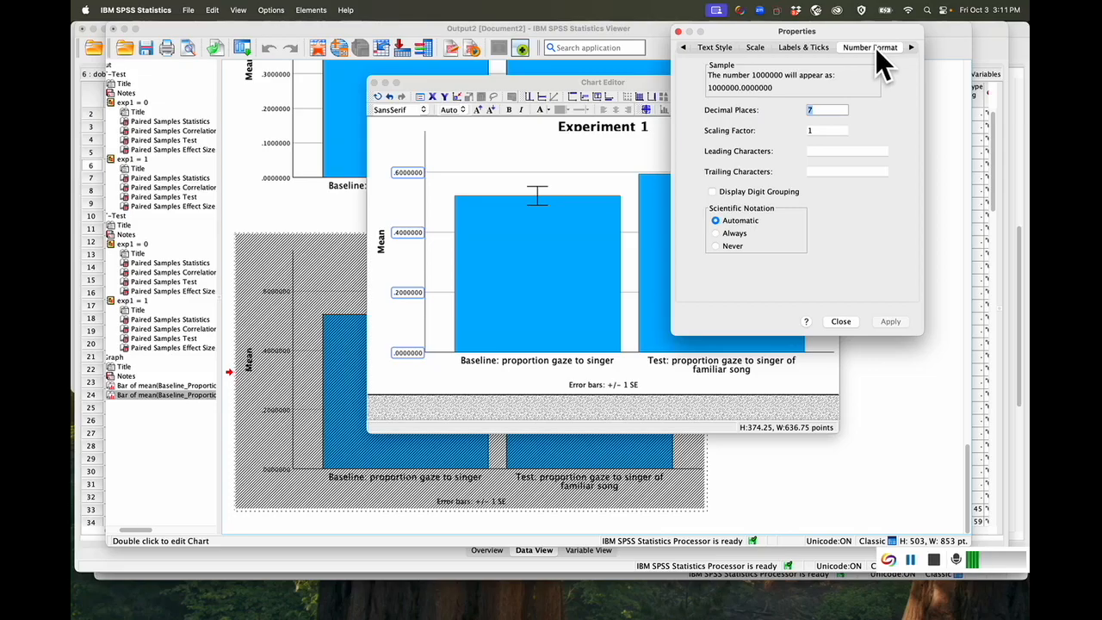
{"action": "left_click", "coordinate": [827, 109]}
{"action": "key", "text": "BackSpace"}
{"action": "left_click", "coordinate": [887, 321]}
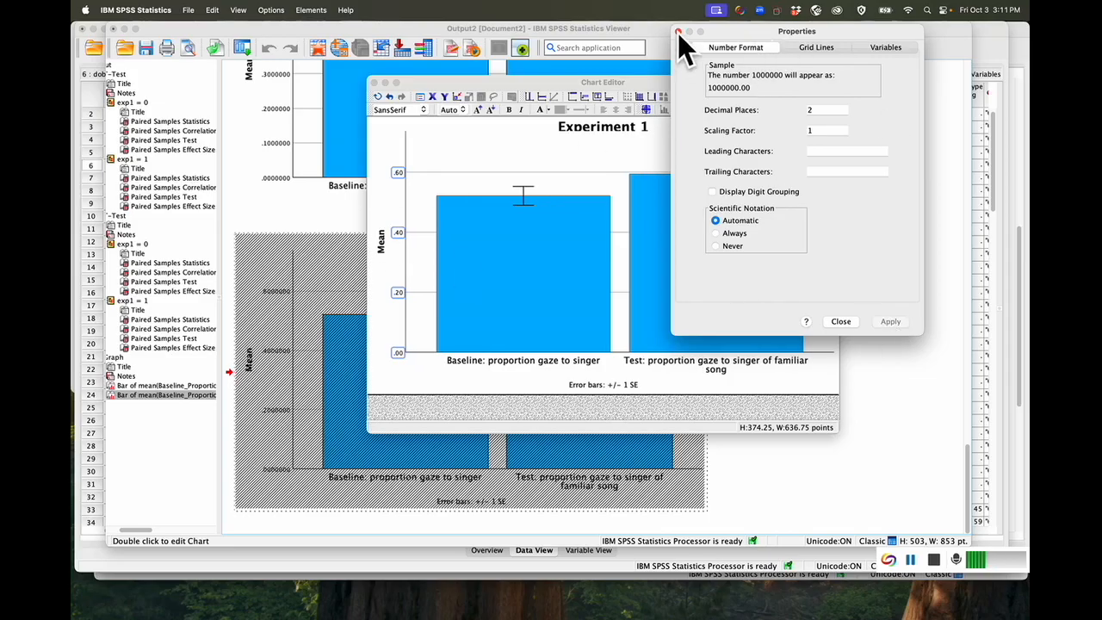
{"action": "left_click", "coordinate": [679, 32]}
Select only the Baseline bar and change its fill color to orange-red
{"action": "left_click", "coordinate": [575, 343]}
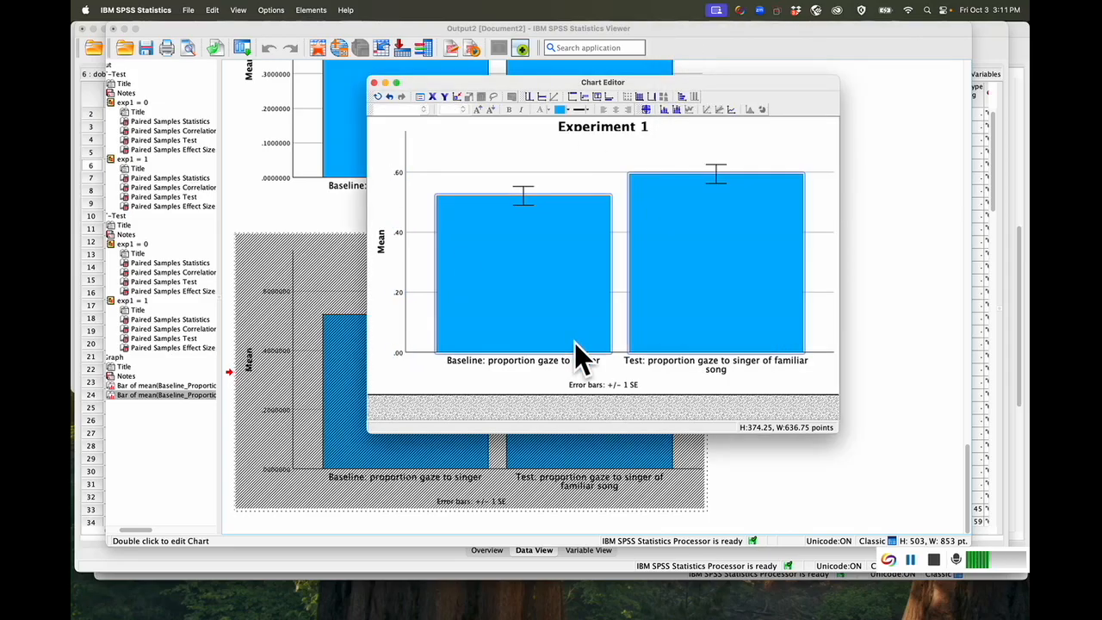
{"action": "left_click", "coordinate": [550, 274]}
{"action": "left_click", "coordinate": [568, 109]}
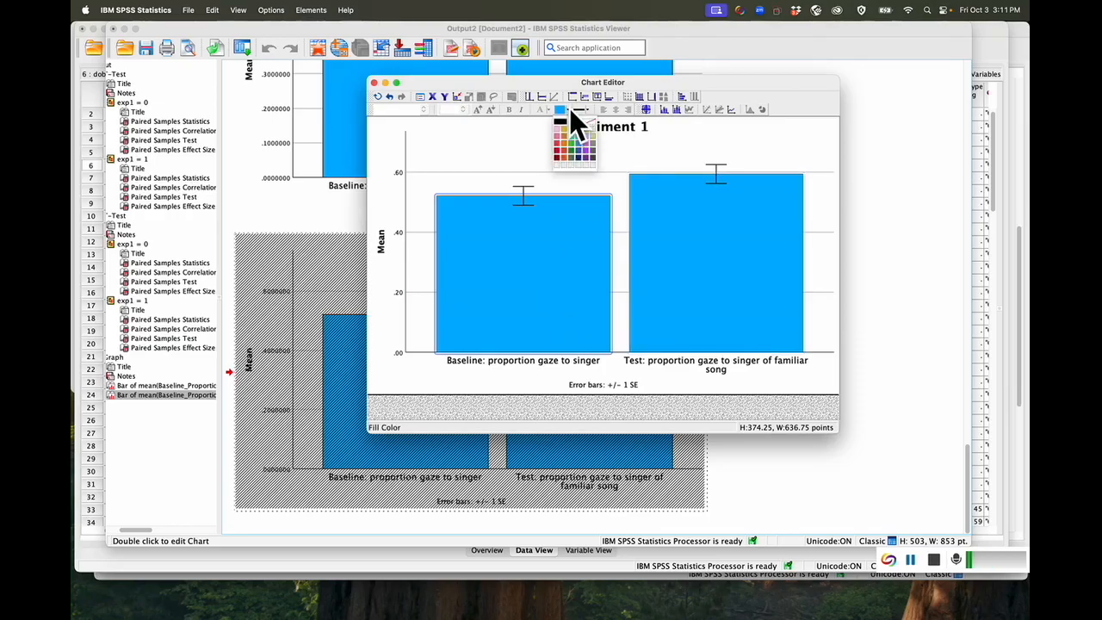
{"action": "left_click", "coordinate": [567, 153]}
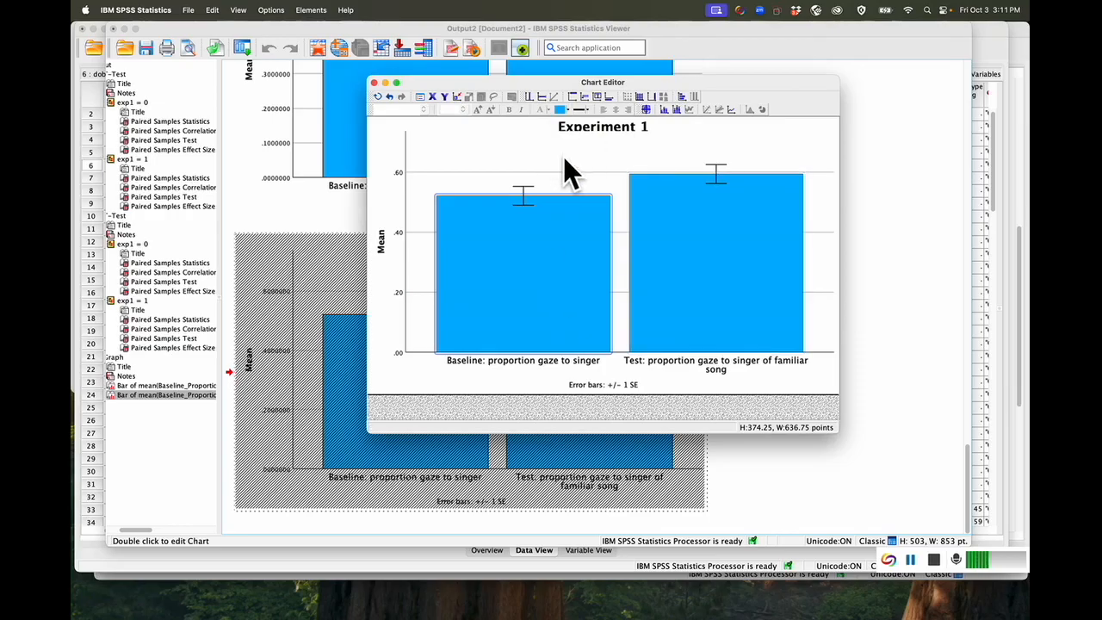
Select the Test bar and change its fill color
{"action": "left_click", "coordinate": [679, 259]}
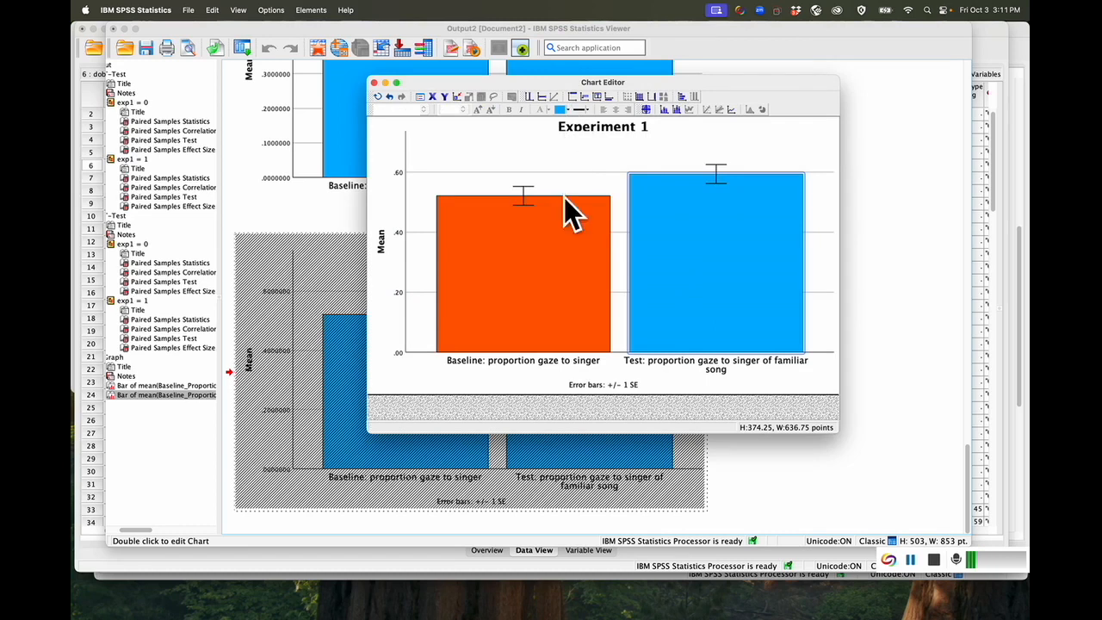
{"action": "left_click", "coordinate": [567, 109]}
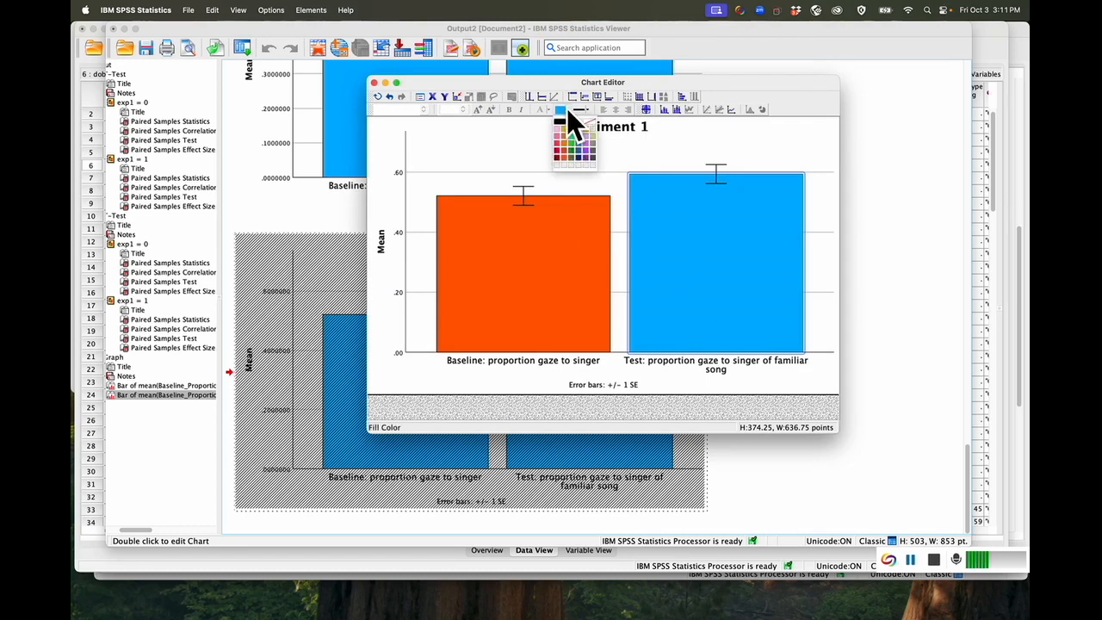
{"action": "left_click", "coordinate": [563, 157]}
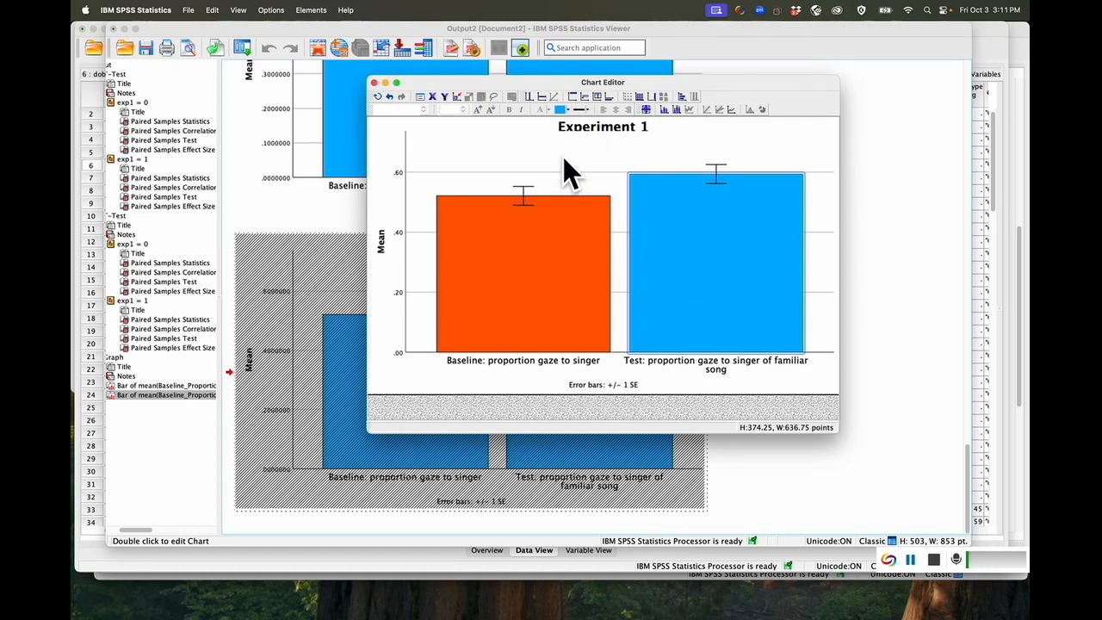